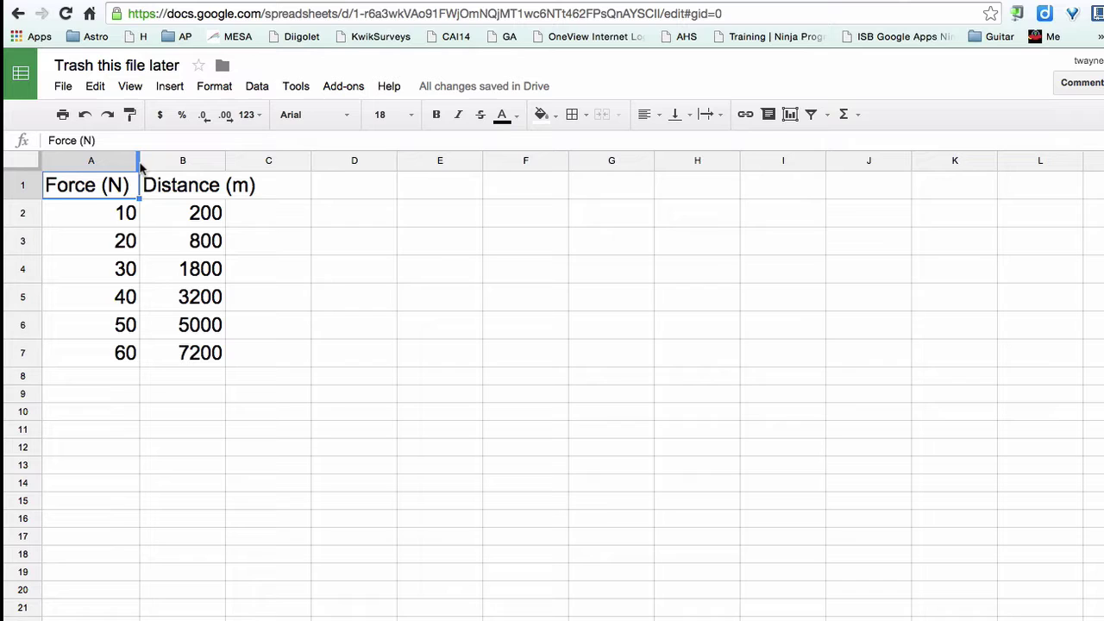
Widen columns A and B to fit their headers and centre the contents of A1:B7 horizontally.
{"action": "left_click_drag", "start_coordinate": [138, 164], "coordinate": [144, 163]}
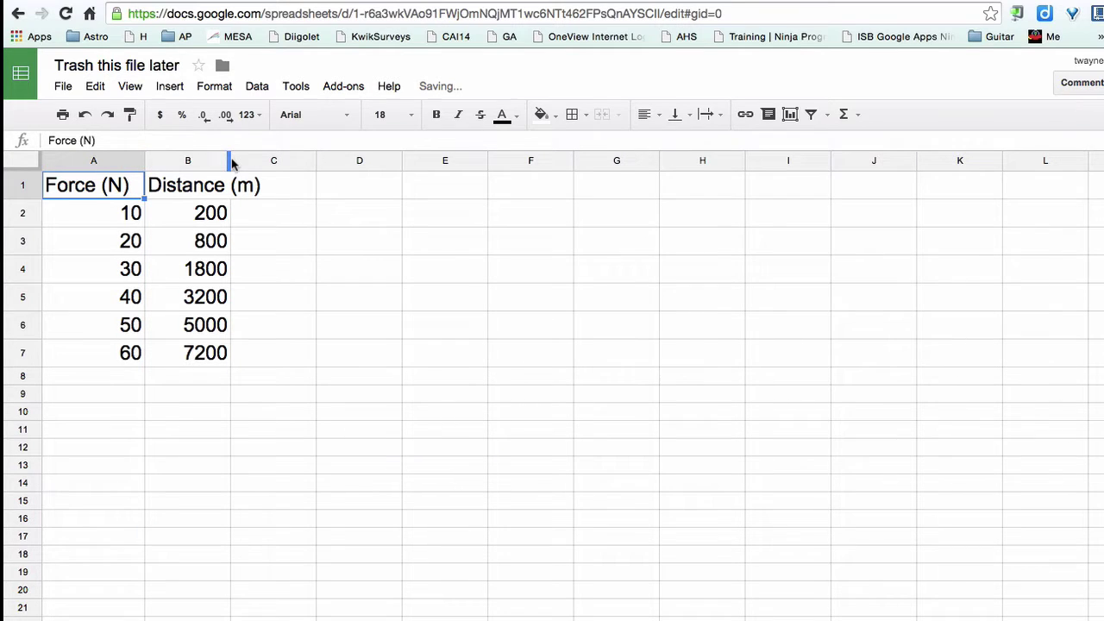
{"action": "left_click_drag", "start_coordinate": [230, 162], "coordinate": [276, 162]}
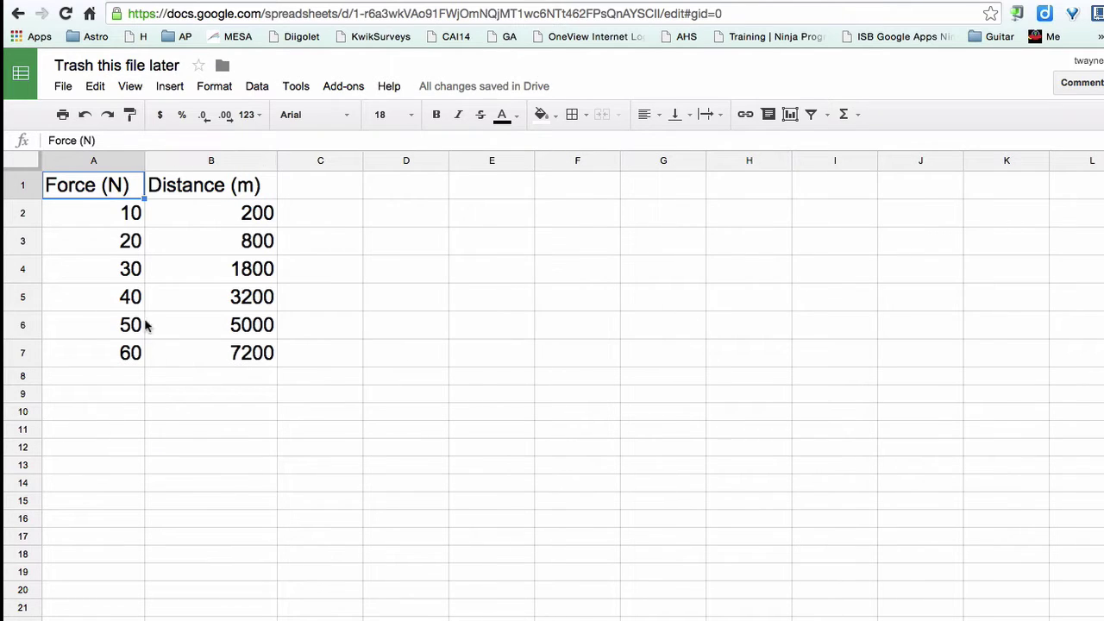
{"action": "left_click", "coordinate": [221, 354], "text": "shift"}
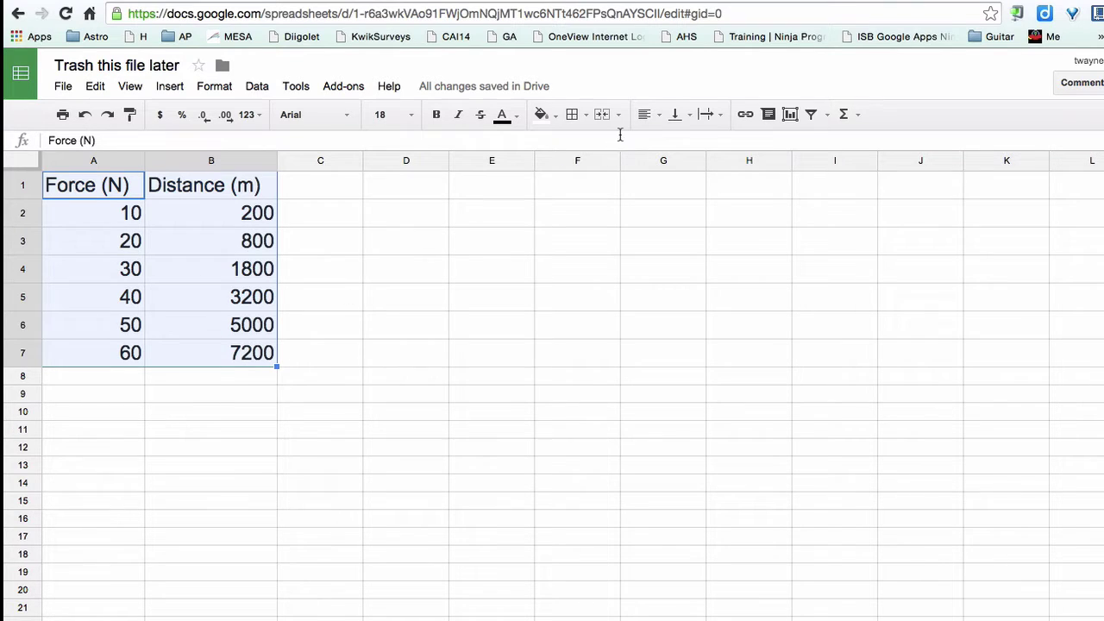
{"action": "left_click", "coordinate": [660, 118]}
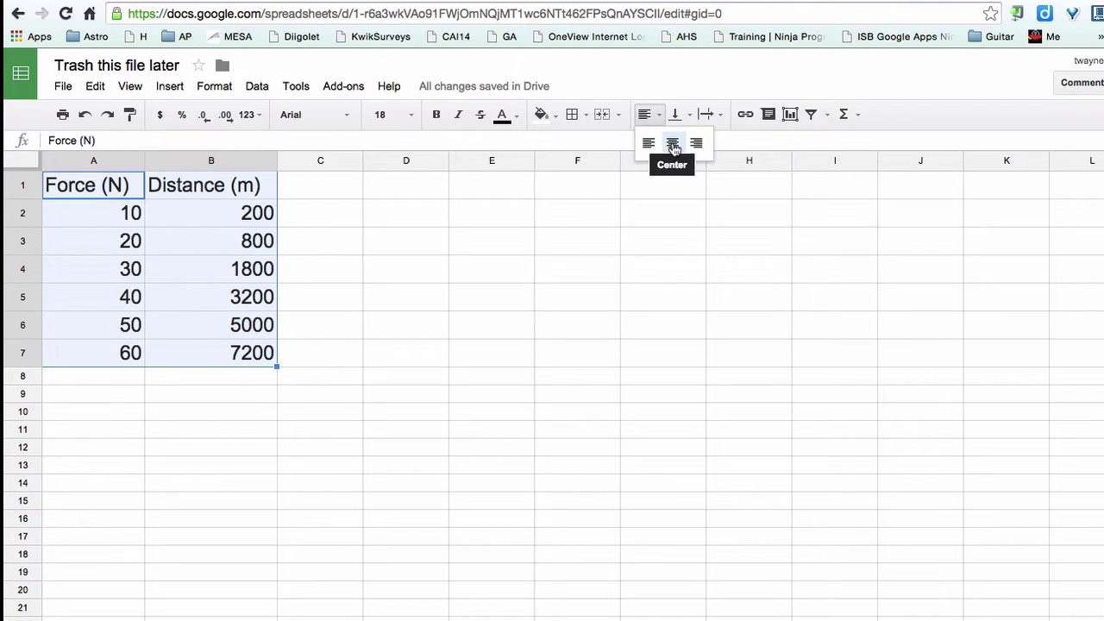
{"action": "left_click", "coordinate": [672, 144]}
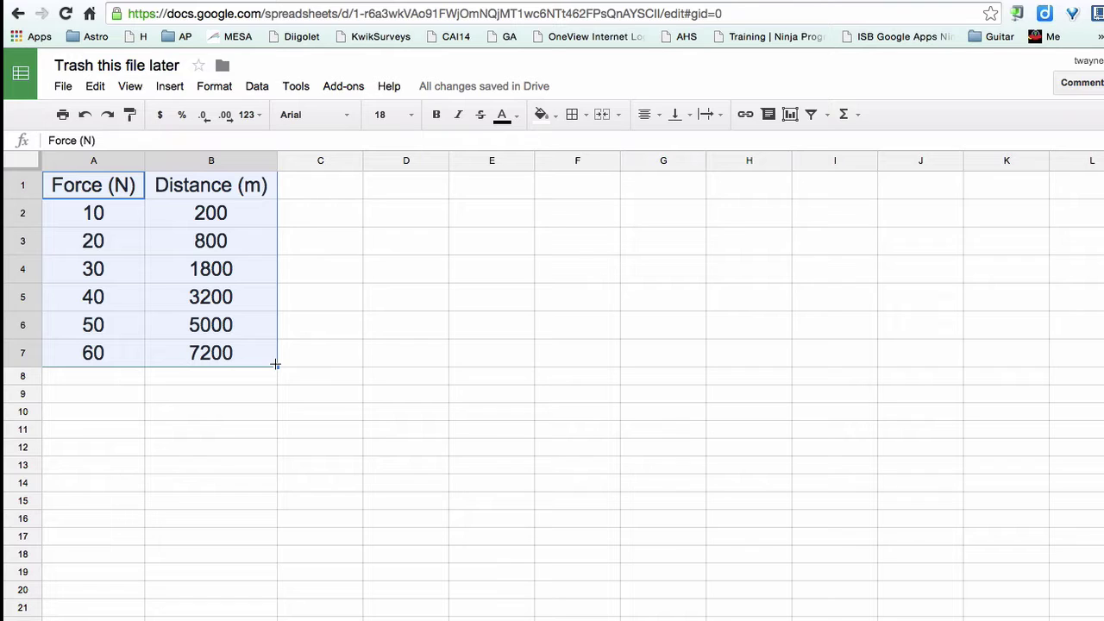
Copy the Force (N) column A1:A7 and paste it starting at A10.
{"action": "left_click", "coordinate": [98, 186]}
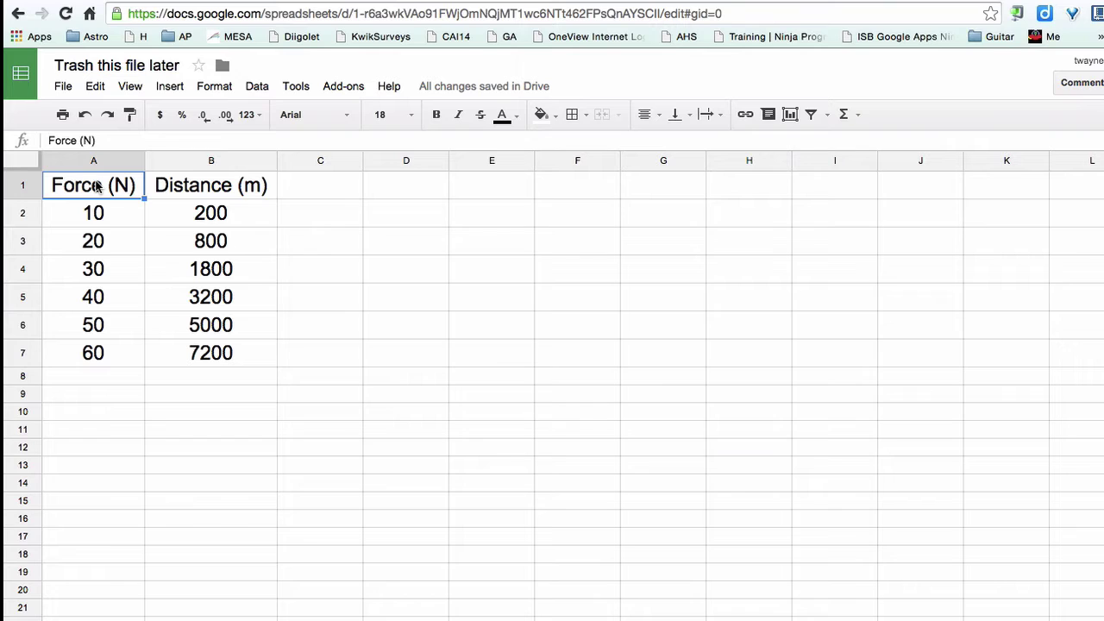
{"action": "left_click", "coordinate": [98, 360], "text": "shift"}
{"action": "key", "text": "ctrl+c"}
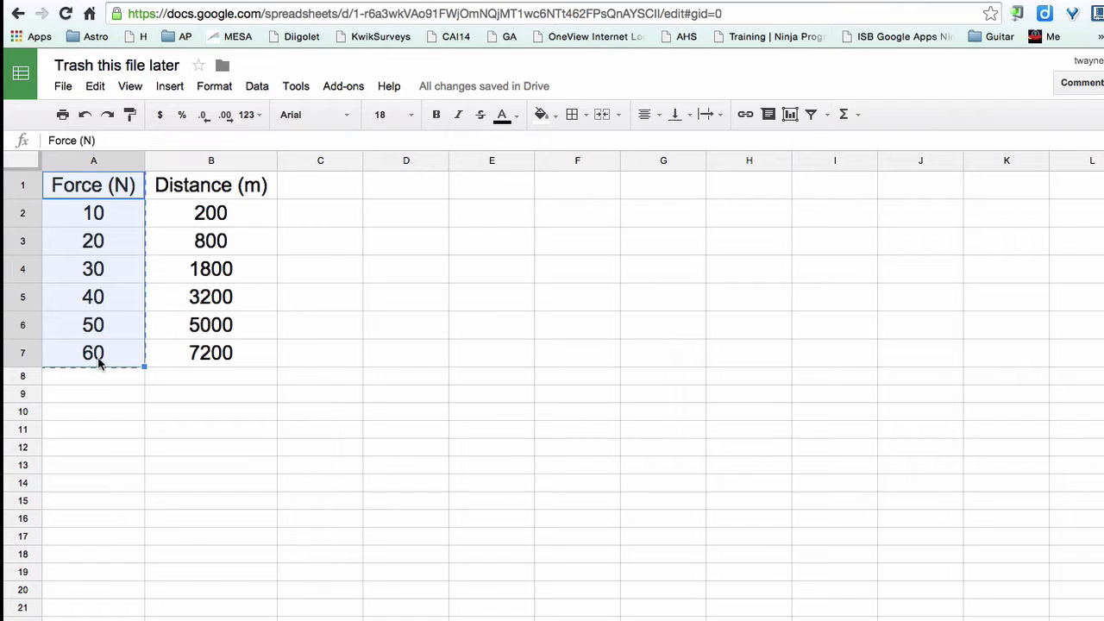
{"action": "left_click", "coordinate": [94, 412]}
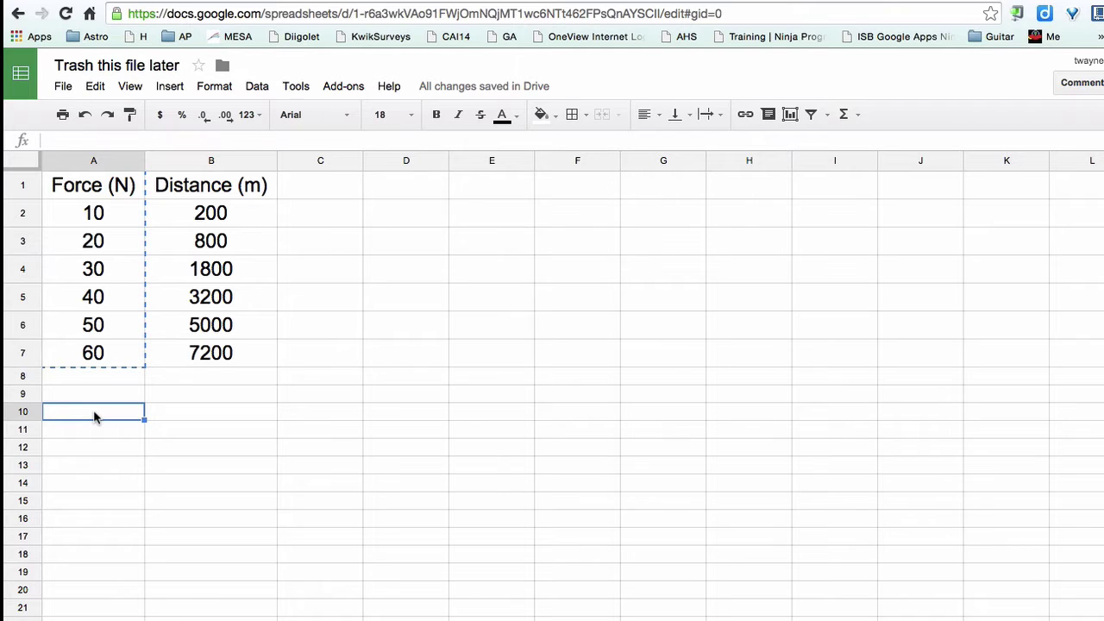
{"action": "key", "text": "ctrl+v"}
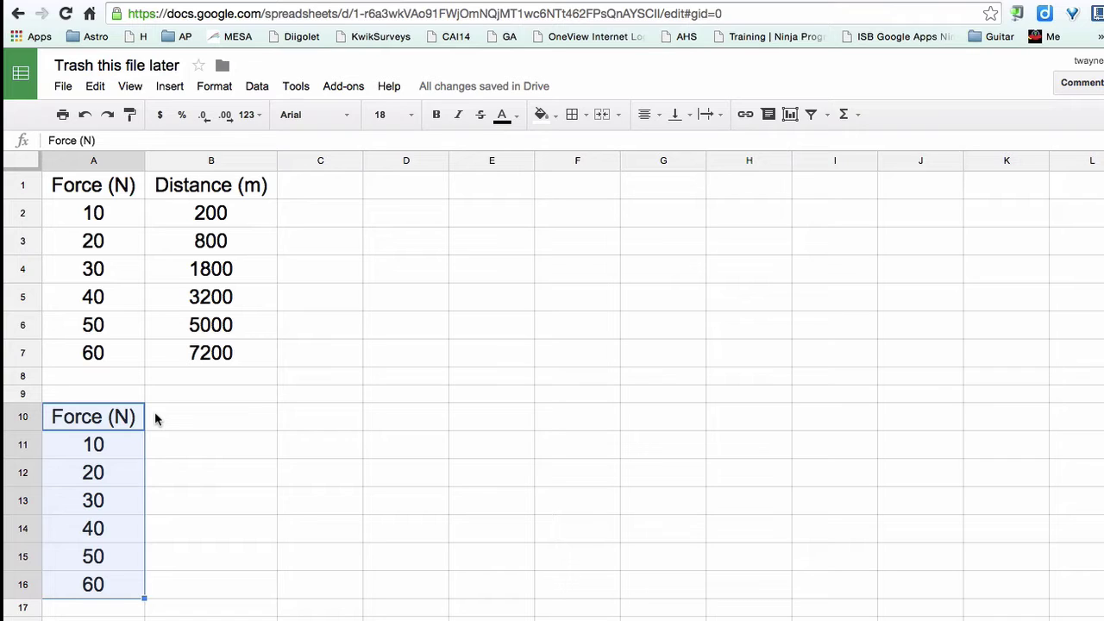
Fill B10 with the distance header by entering the reference formula =B1.
{"action": "left_click", "coordinate": [154, 417]}
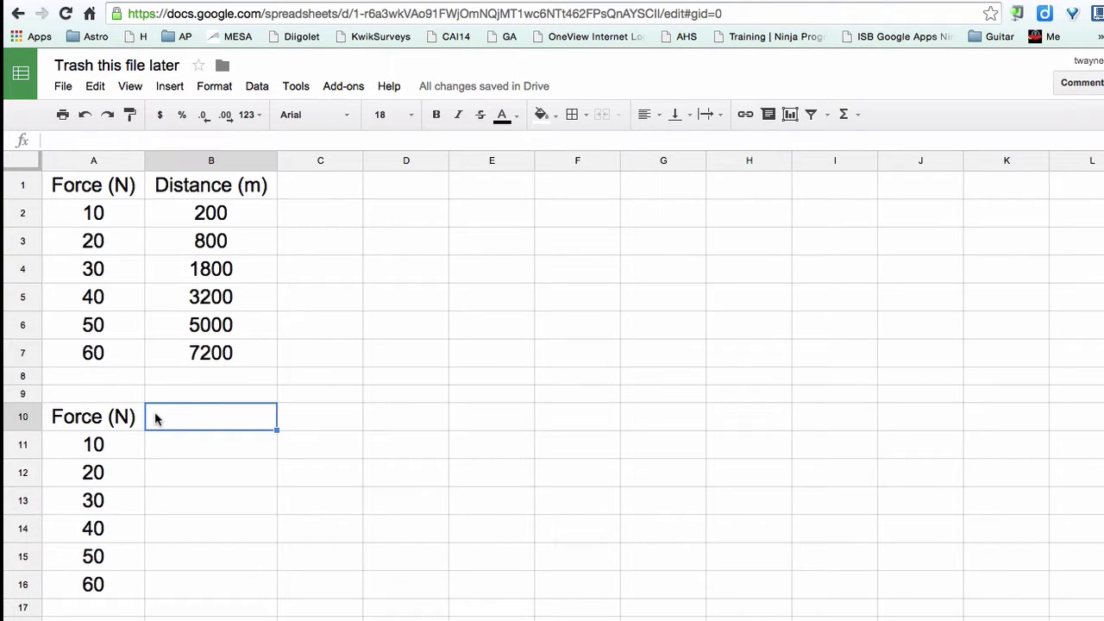
{"action": "type", "text": "="}
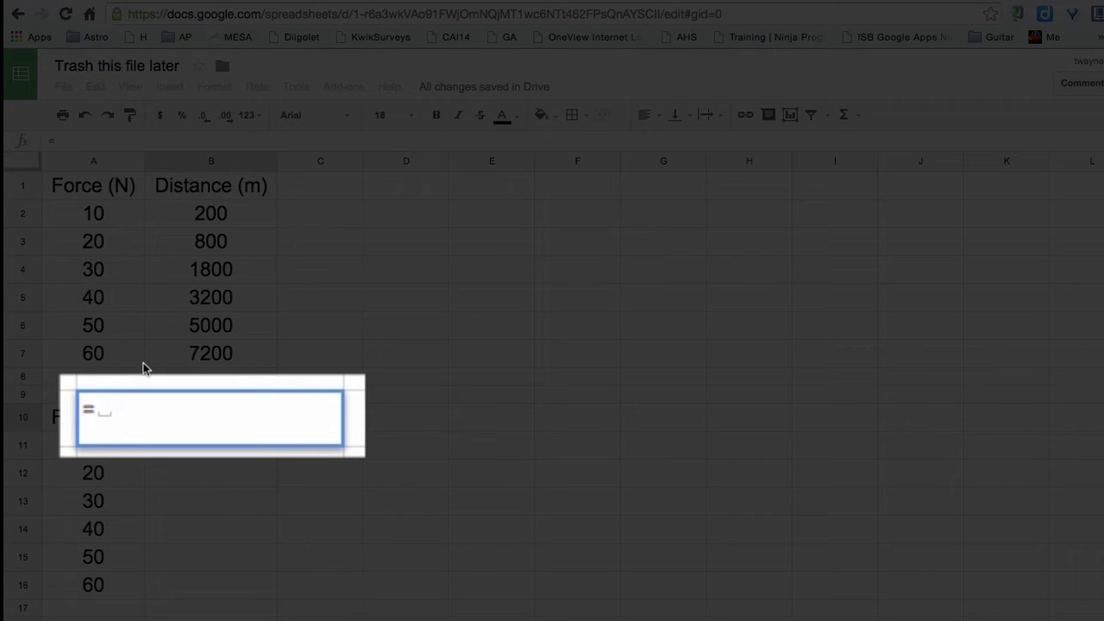
{"action": "left_click", "coordinate": [175, 185]}
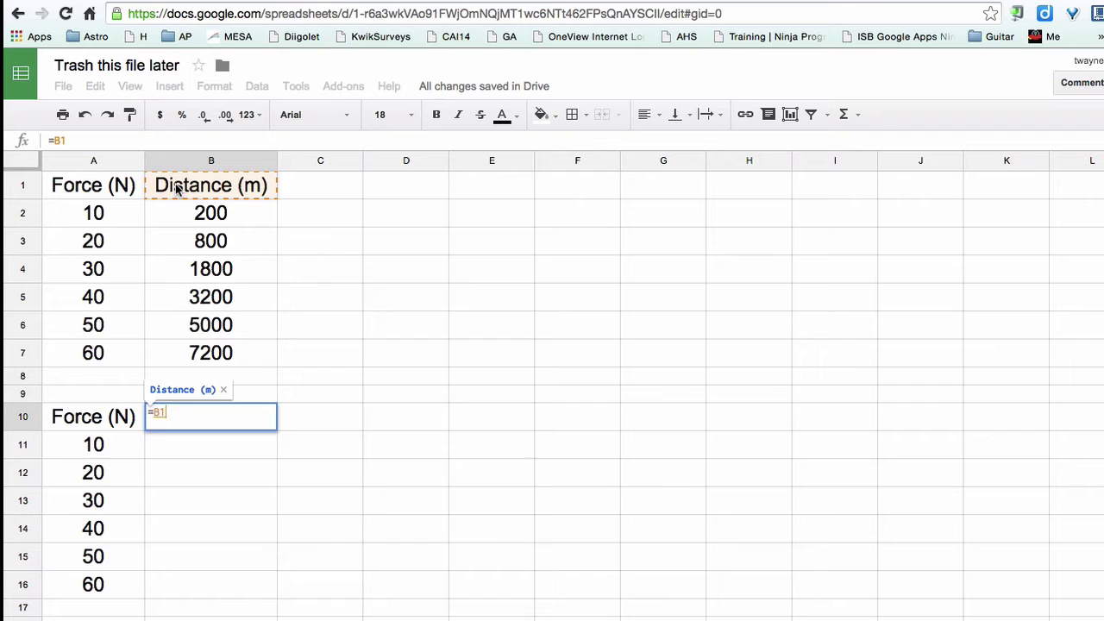
{"action": "key", "text": "Return"}
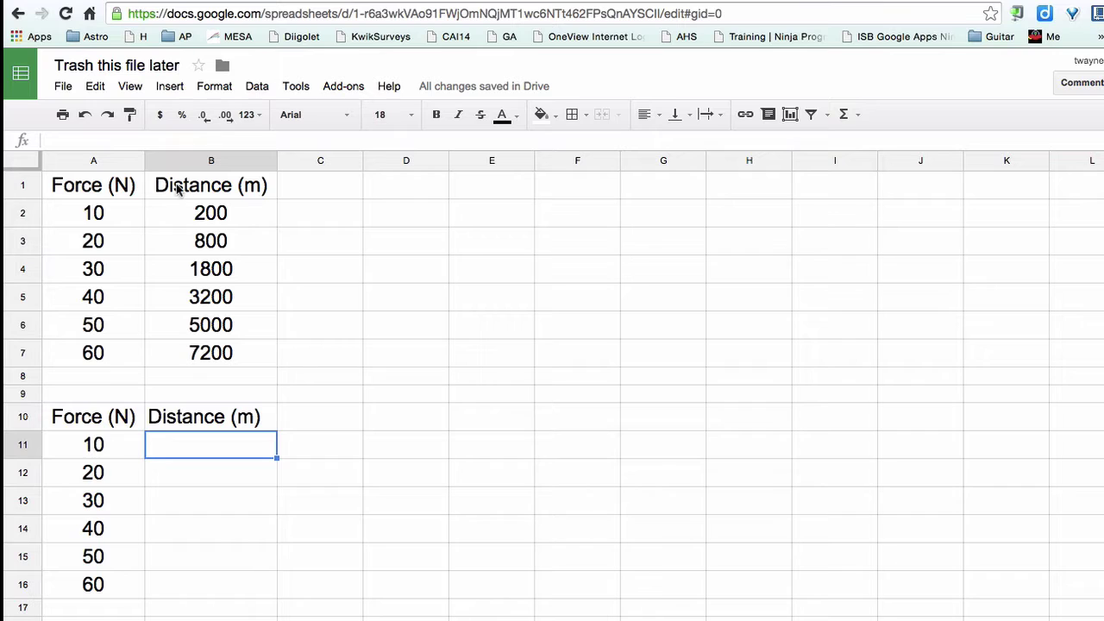
Examine the column B cells between the B10 header reference and its source header in B1.
{"action": "left_click", "coordinate": [220, 419]}
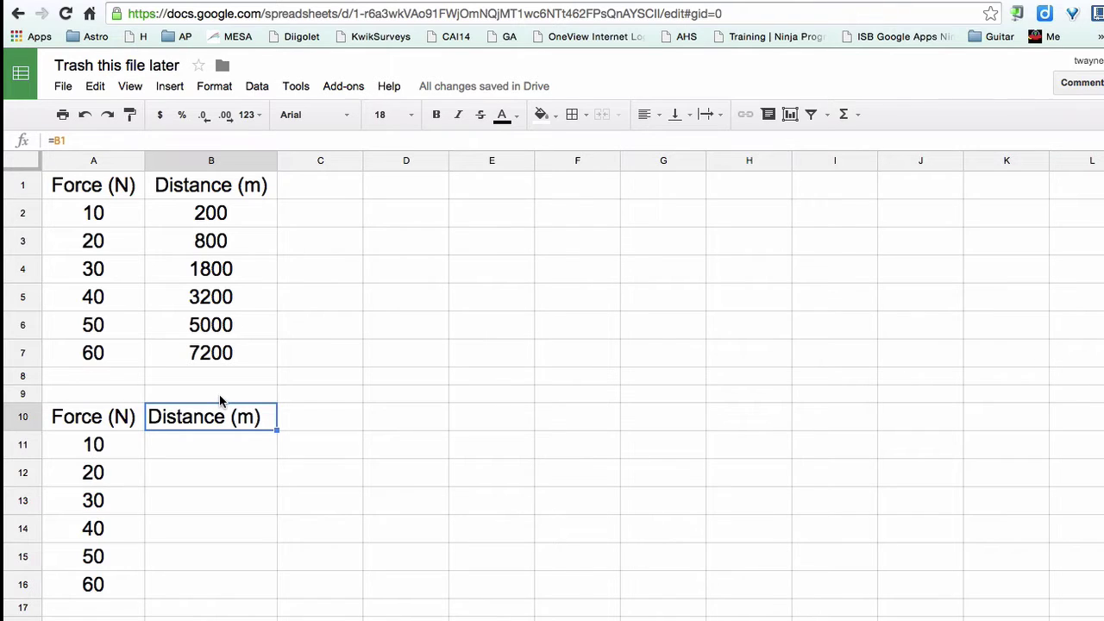
{"action": "key", "text": "Up"}
{"action": "key", "text": "Up"}
{"action": "key", "text": "Up"}
{"action": "key", "text": "Up"}
{"action": "key", "text": "Up"}
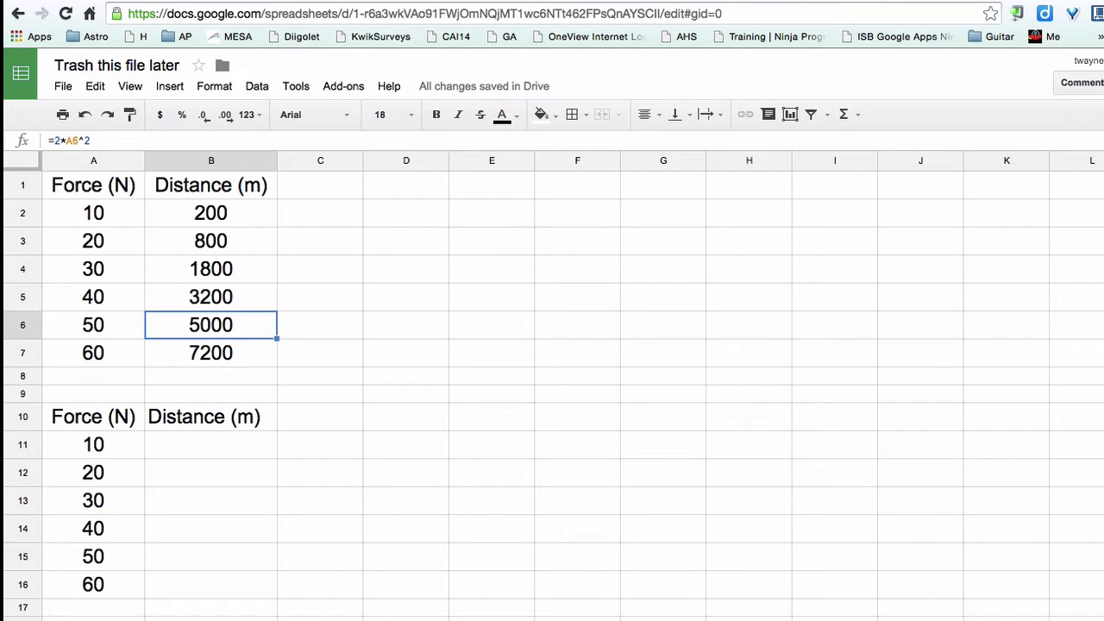
{"action": "key", "text": "Up"}
{"action": "key", "text": "Up"}
{"action": "key", "text": "Up"}
{"action": "key", "text": "Up"}
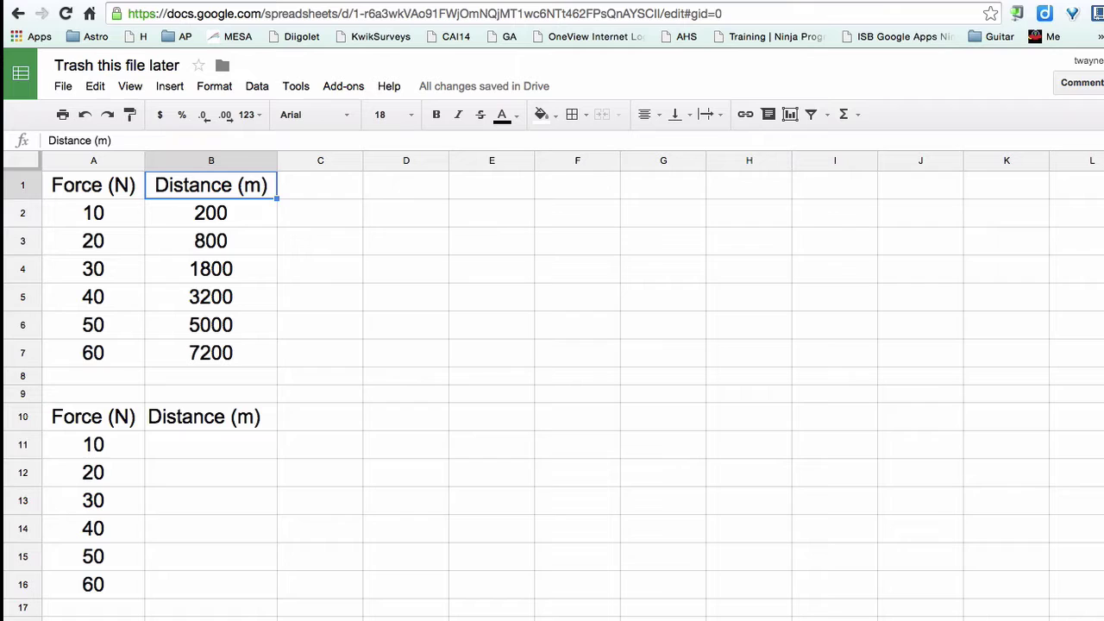
{"action": "key", "text": "Down"}
{"action": "key", "text": "Down"}
{"action": "key", "text": "Down"}
{"action": "key", "text": "Down"}
{"action": "key", "text": "Down"}
{"action": "key", "text": "Down"}
{"action": "key", "text": "Down"}
{"action": "key", "text": "Down"}
{"action": "key", "text": "Down"}
{"action": "key", "text": "Down"}
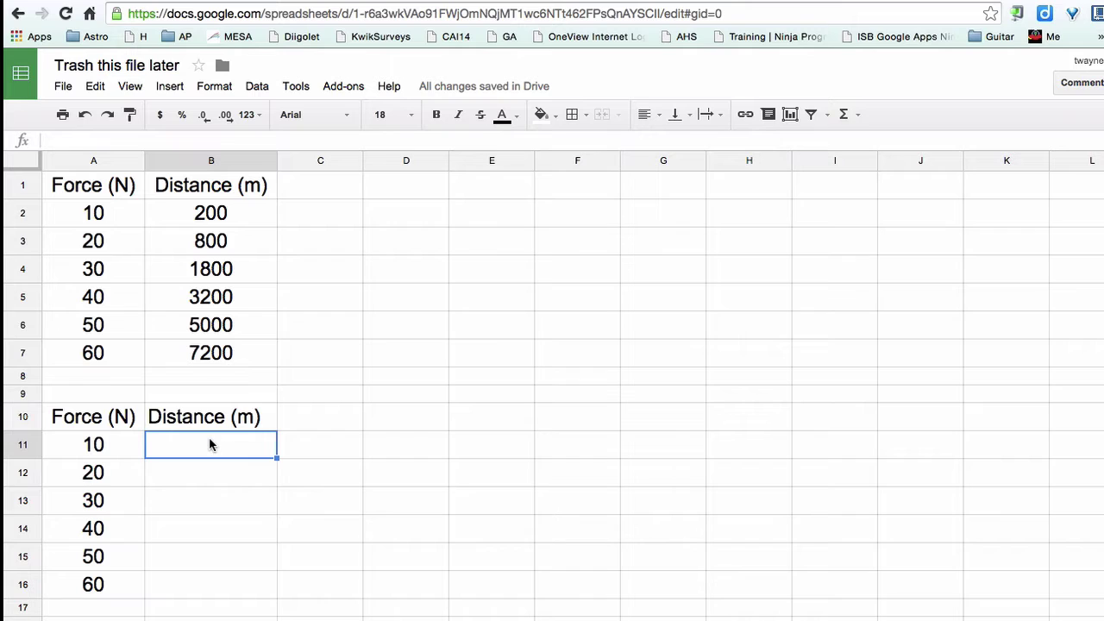
Enter the formula =sqrt(B2) in B11 to take the square root of the first distance.
{"action": "type", "text": "="}
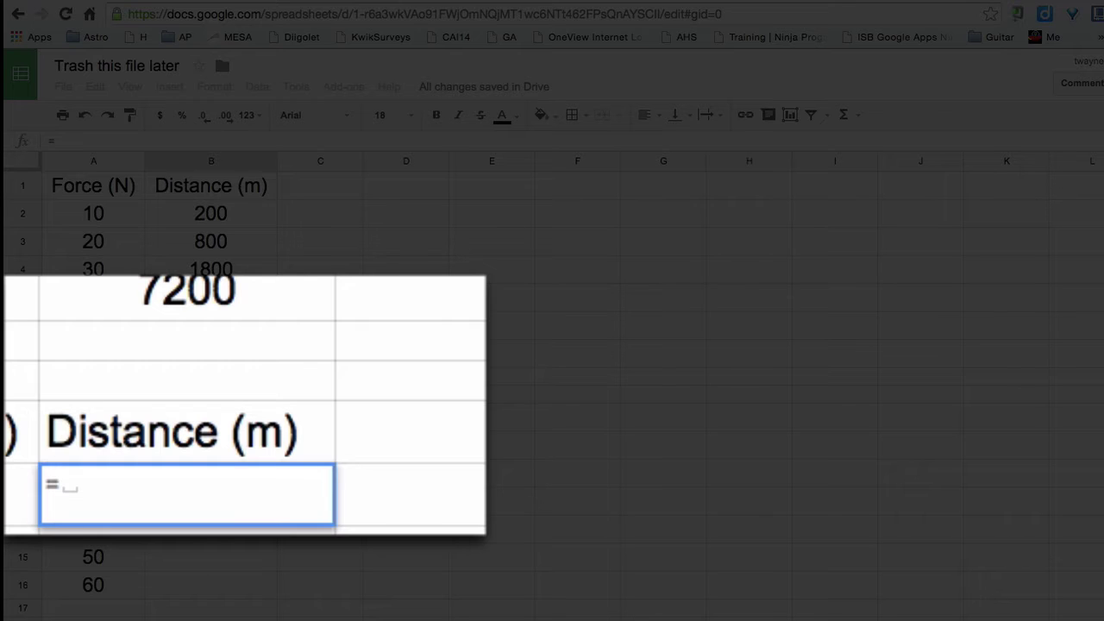
{"action": "type", "text": "s"}
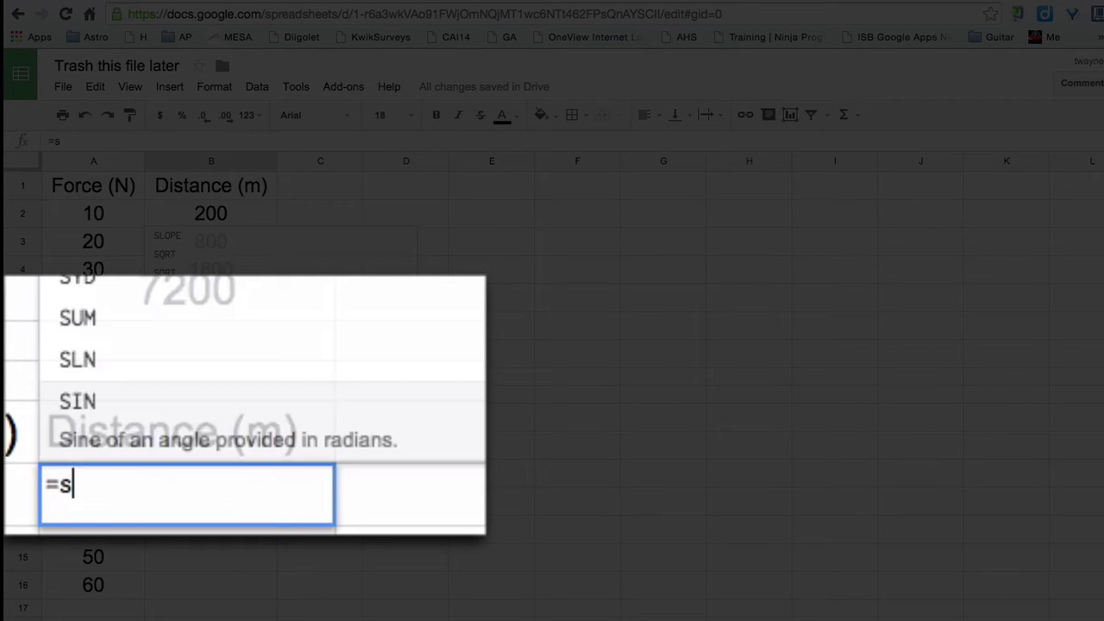
{"action": "type", "text": "qrt"}
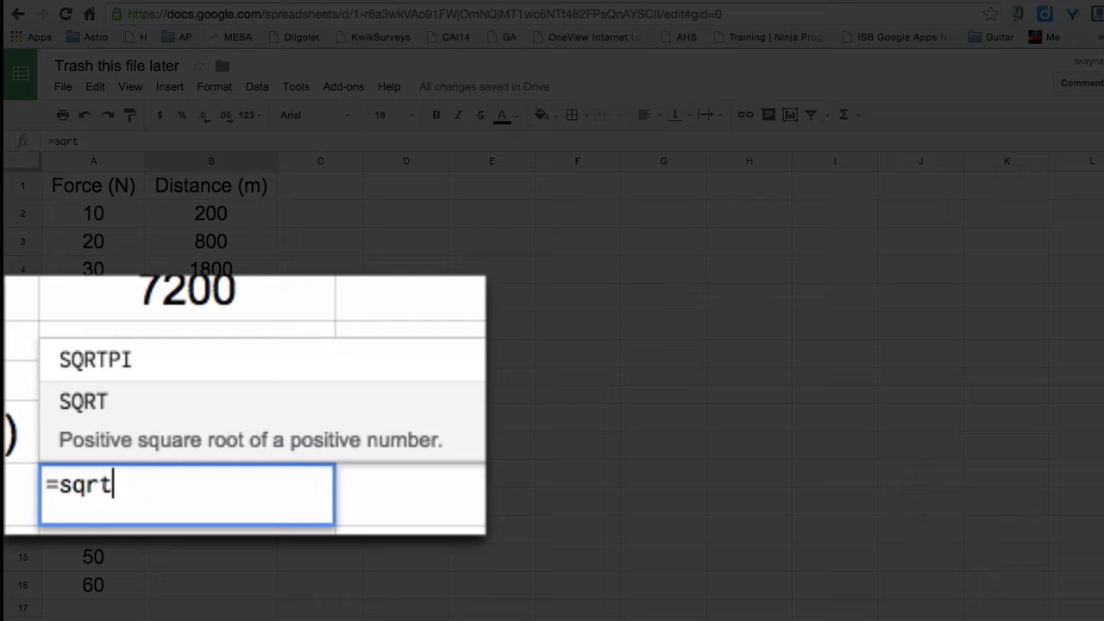
{"action": "type", "text": "("}
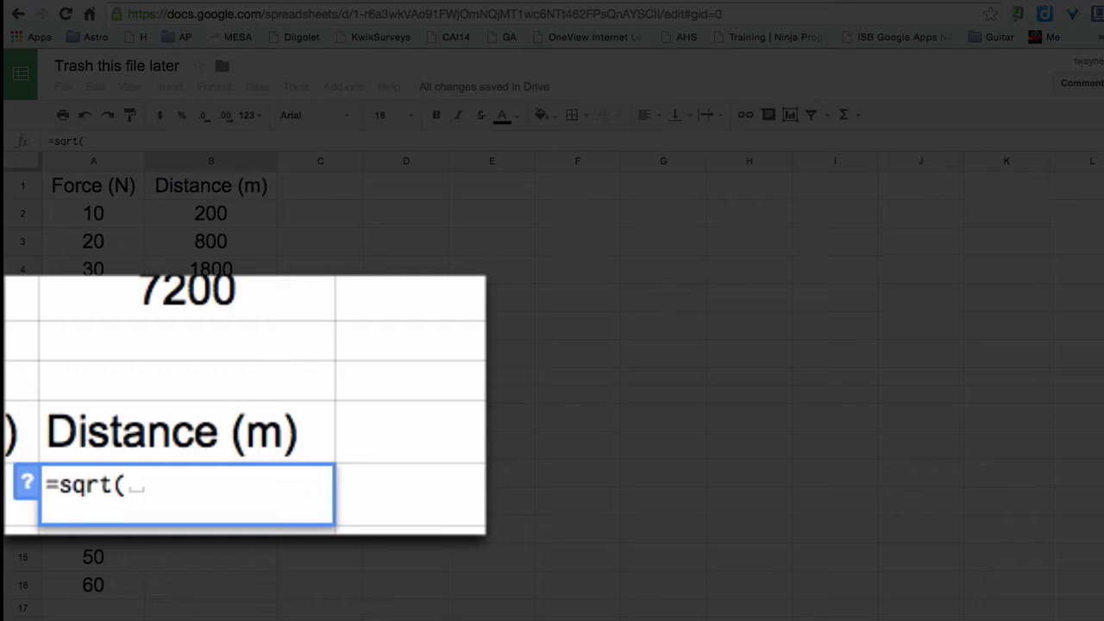
{"action": "left_click", "coordinate": [221, 216]}
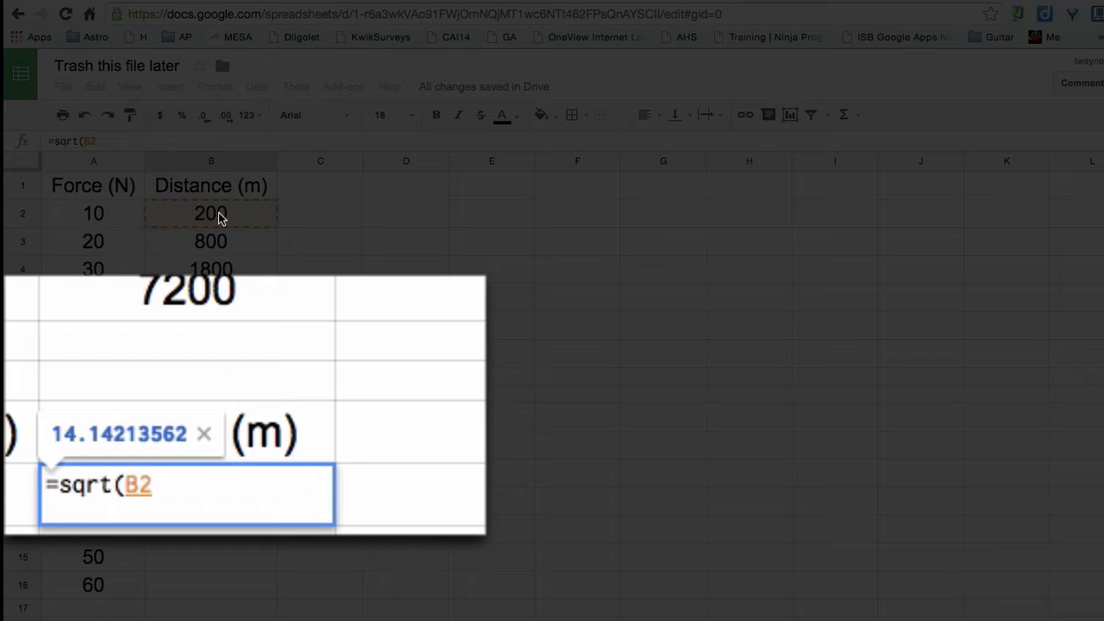
{"action": "type", "text": ")"}
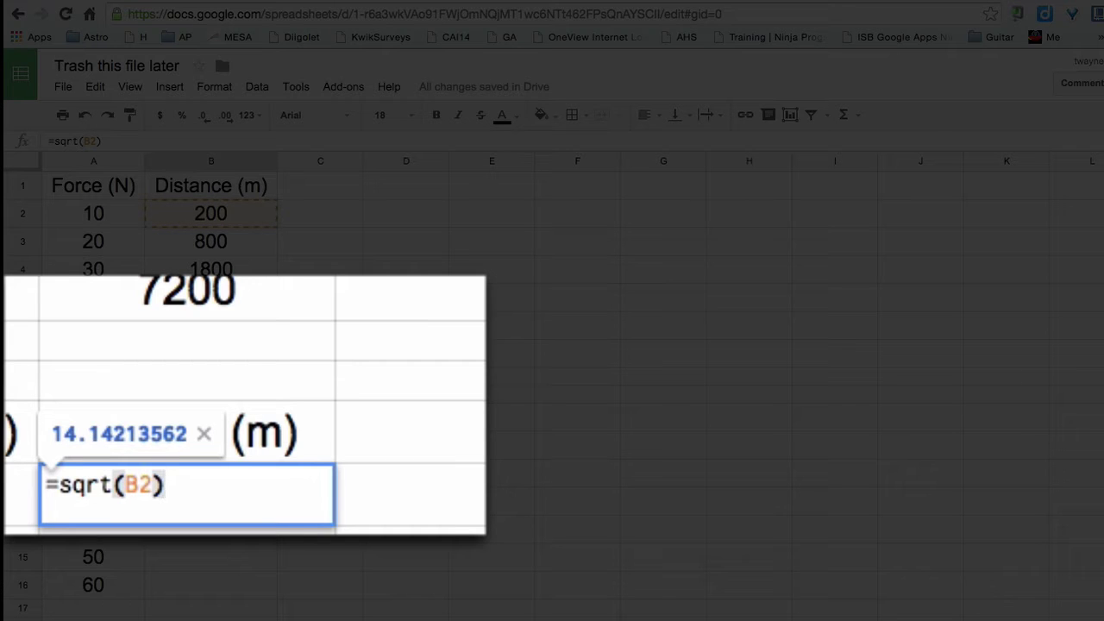
{"action": "key", "text": "Return"}
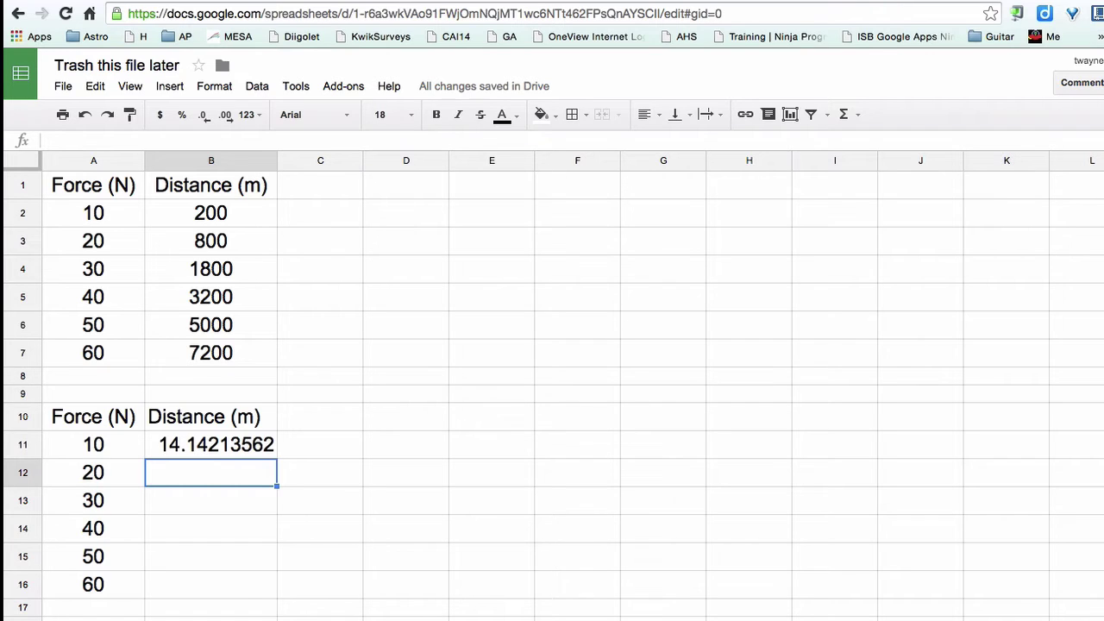
Format the square-root result in B11 to one decimal place and centre it horizontally.
{"action": "left_click", "coordinate": [242, 452]}
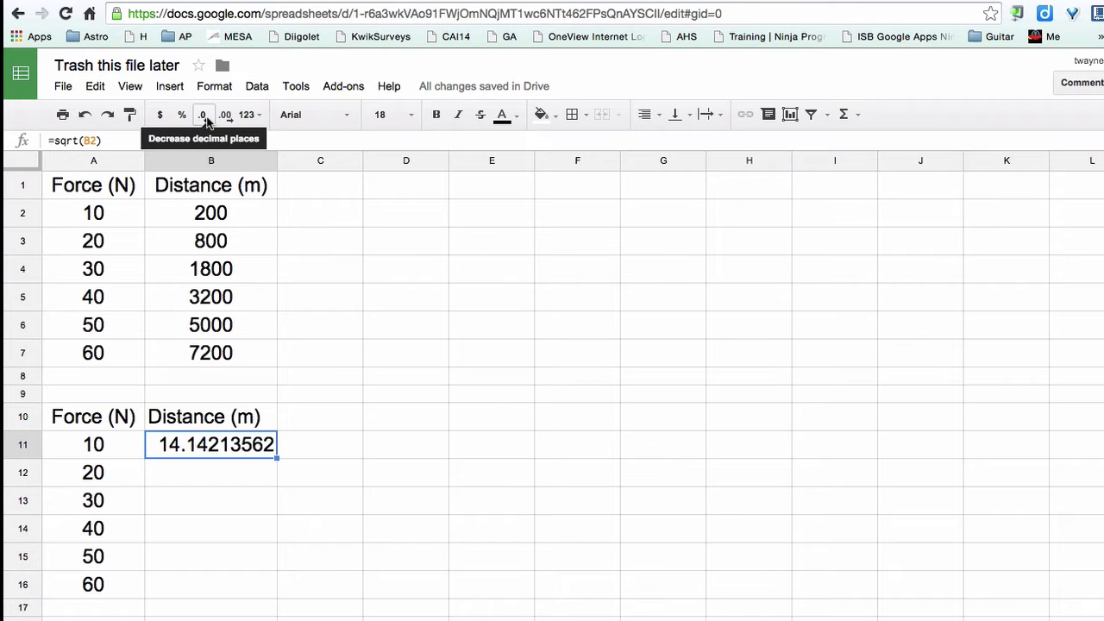
{"action": "left_click", "coordinate": [205, 120]}
{"action": "left_click", "coordinate": [205, 120]}
{"action": "left_click", "coordinate": [205, 120]}
{"action": "left_click", "coordinate": [206, 121]}
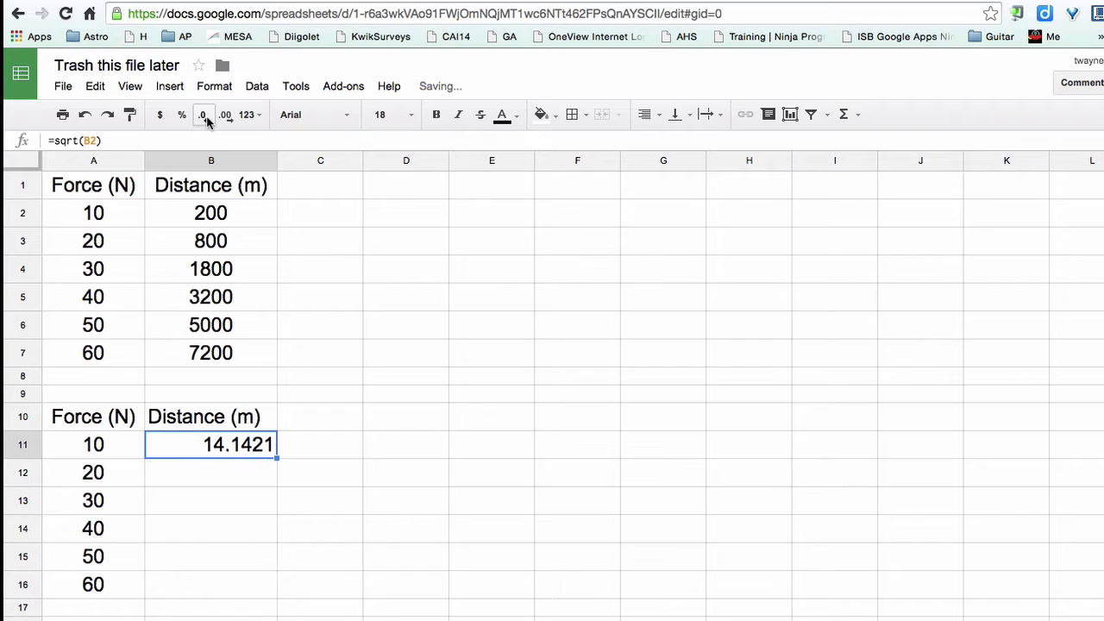
{"action": "left_click", "coordinate": [206, 121]}
{"action": "left_click", "coordinate": [206, 121]}
{"action": "left_click", "coordinate": [206, 120]}
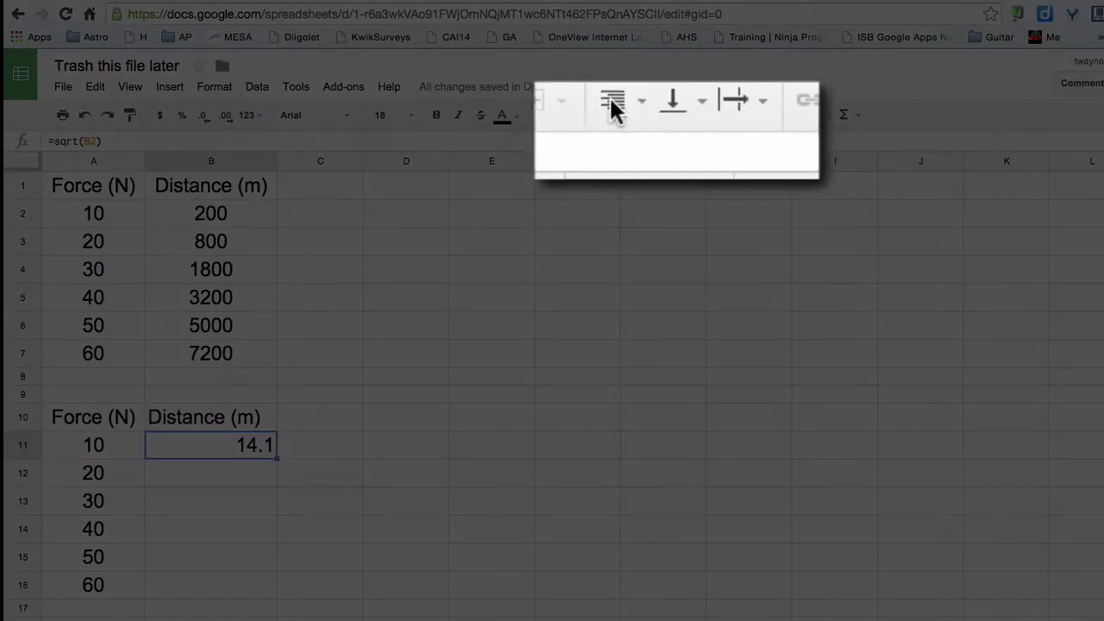
{"action": "left_click", "coordinate": [651, 115]}
{"action": "left_click", "coordinate": [667, 156]}
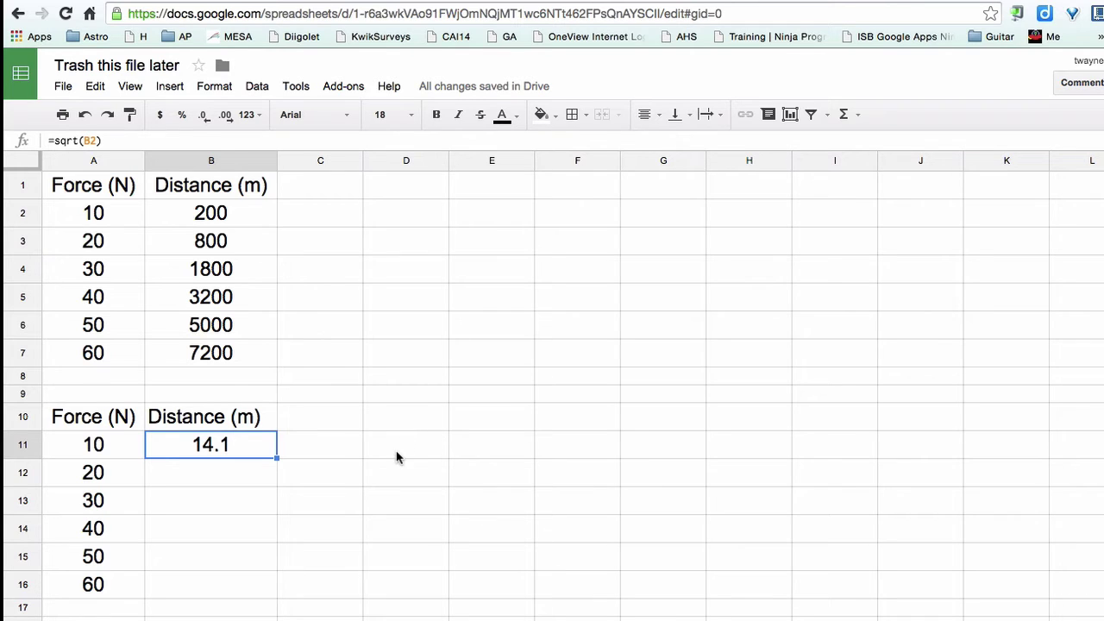
Fill the square-root formula from B11 down through B16.
{"action": "left_click", "coordinate": [221, 464]}
{"action": "left_click", "coordinate": [220, 445]}
{"action": "left_click_drag", "start_coordinate": [275, 458], "coordinate": [270, 534]}
{"action": "left_click_drag", "start_coordinate": [267, 563], "coordinate": [267, 574]}
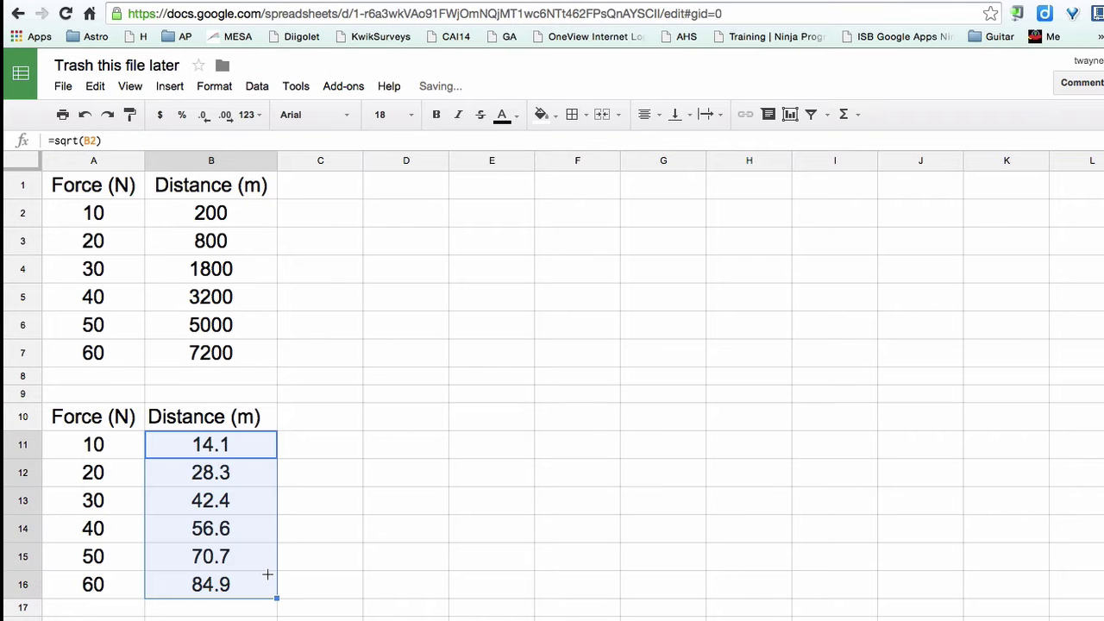
Check the cell references in the filled square-root formulas in column B against the original distance cells.
{"action": "left_click", "coordinate": [245, 472]}
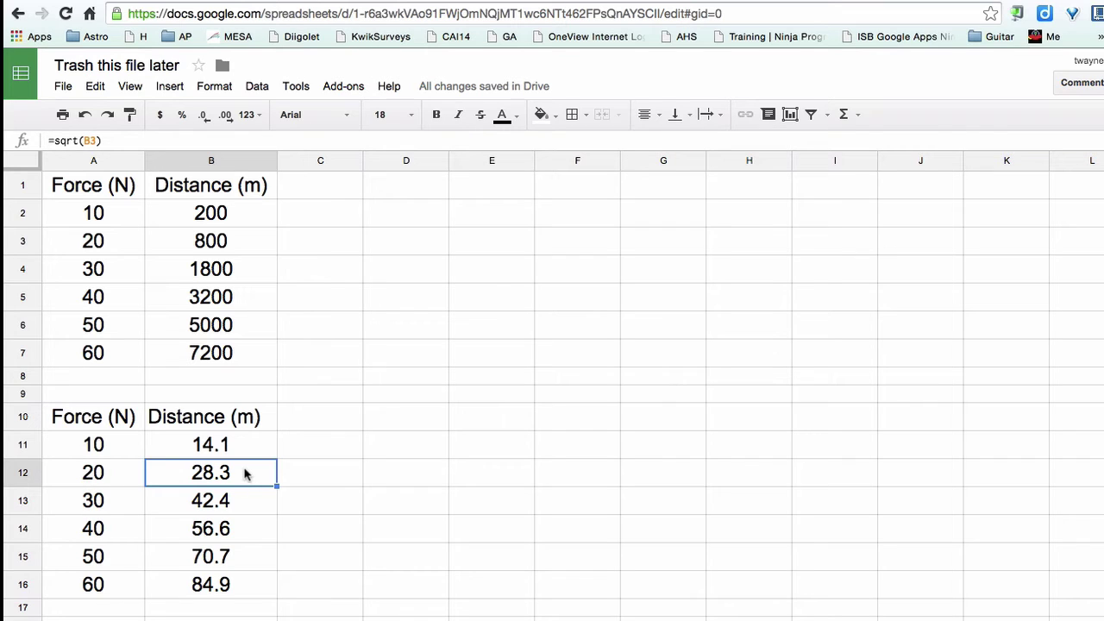
{"action": "key", "text": "Up"}
{"action": "key", "text": "Up"}
{"action": "key", "text": "Up"}
{"action": "key", "text": "Up"}
{"action": "key", "text": "Up"}
{"action": "key", "text": "Up"}
{"action": "key", "text": "Up"}
{"action": "key", "text": "Up"}
{"action": "key", "text": "Up"}
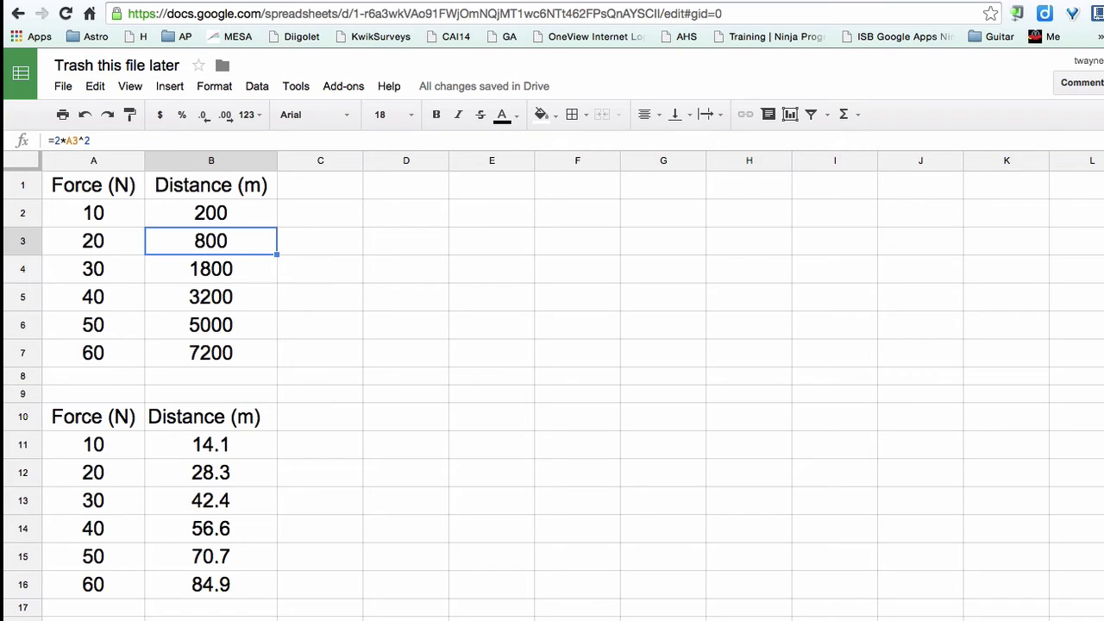
{"action": "key", "text": "Down"}
{"action": "key", "text": "Down"}
{"action": "key", "text": "Down"}
{"action": "key", "text": "Down"}
{"action": "key", "text": "Down"}
{"action": "key", "text": "Down"}
{"action": "key", "text": "Down"}
{"action": "key", "text": "Down"}
{"action": "key", "text": "Down"}
{"action": "key", "text": "Down"}
{"action": "key", "text": "Down"}
{"action": "key", "text": "Up"}
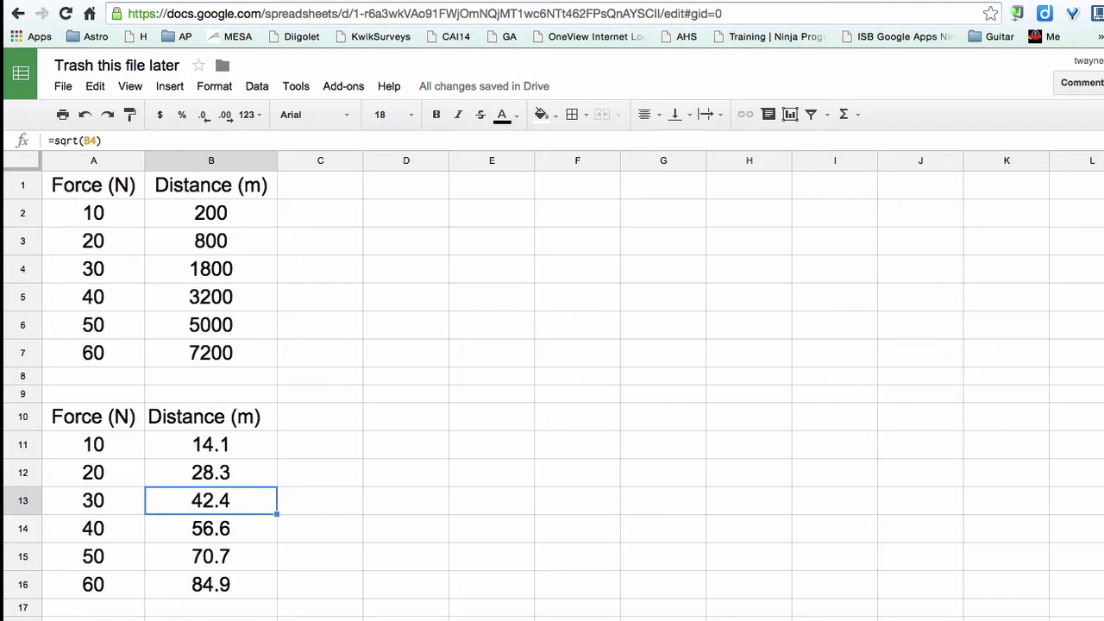
{"action": "key", "text": "Down"}
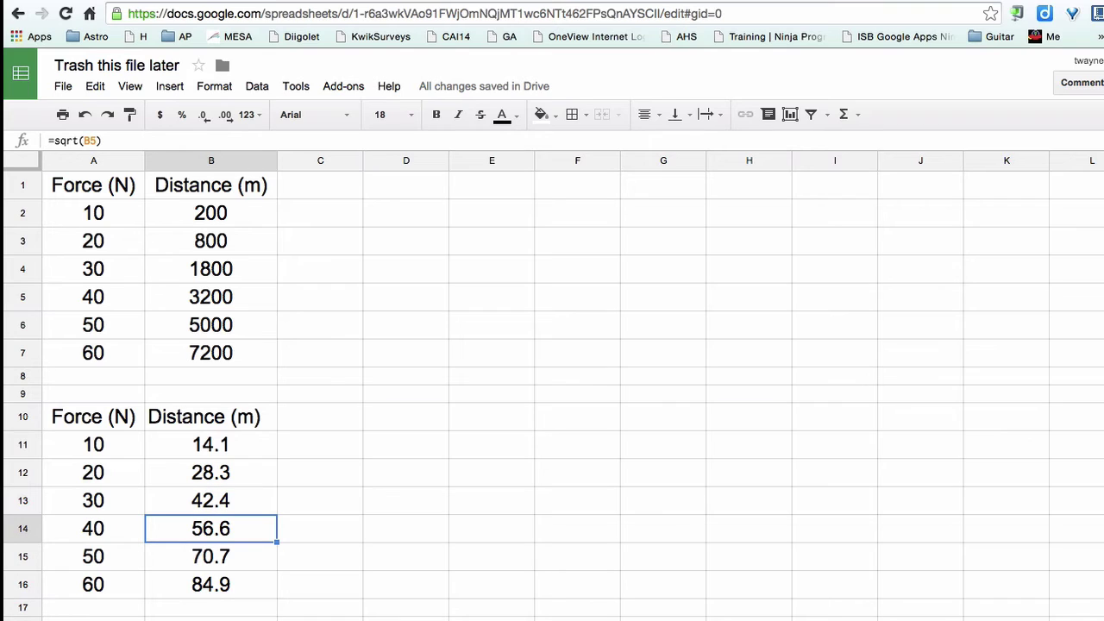
{"action": "key", "text": "Down"}
{"action": "key", "text": "Down"}
{"action": "key", "text": "Up"}
{"action": "key", "text": "Up"}
{"action": "key", "text": "Up"}
{"action": "key", "text": "Up"}
{"action": "key", "text": "Up"}
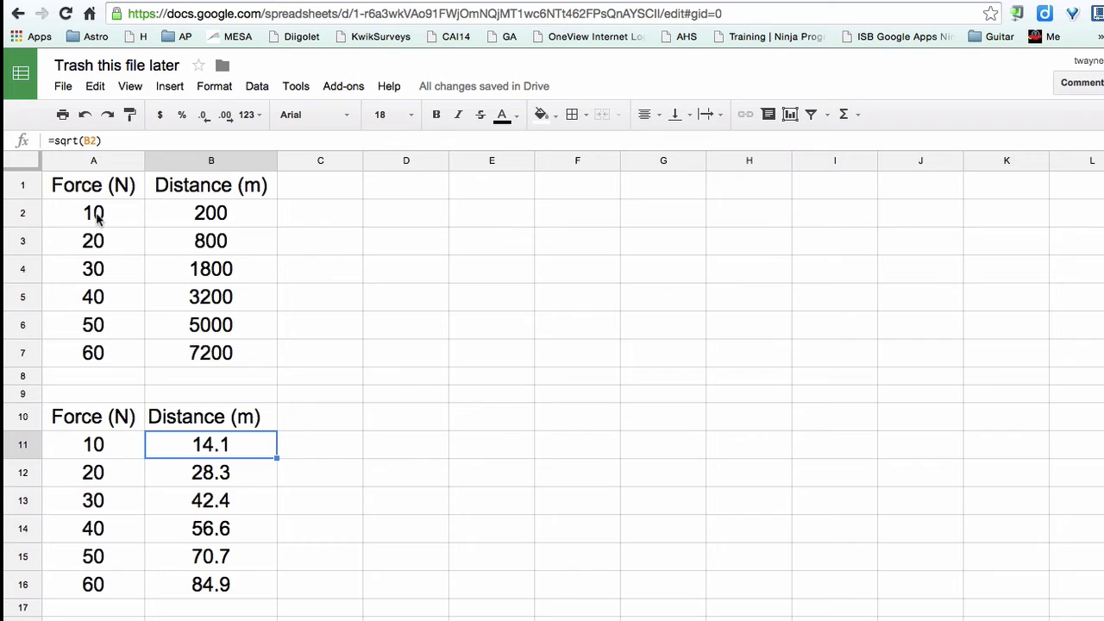
Replace the square-root formula in B11 with =B2^2 to square the first distance, and fill it down through B16.
{"action": "left_click", "coordinate": [105, 140]}
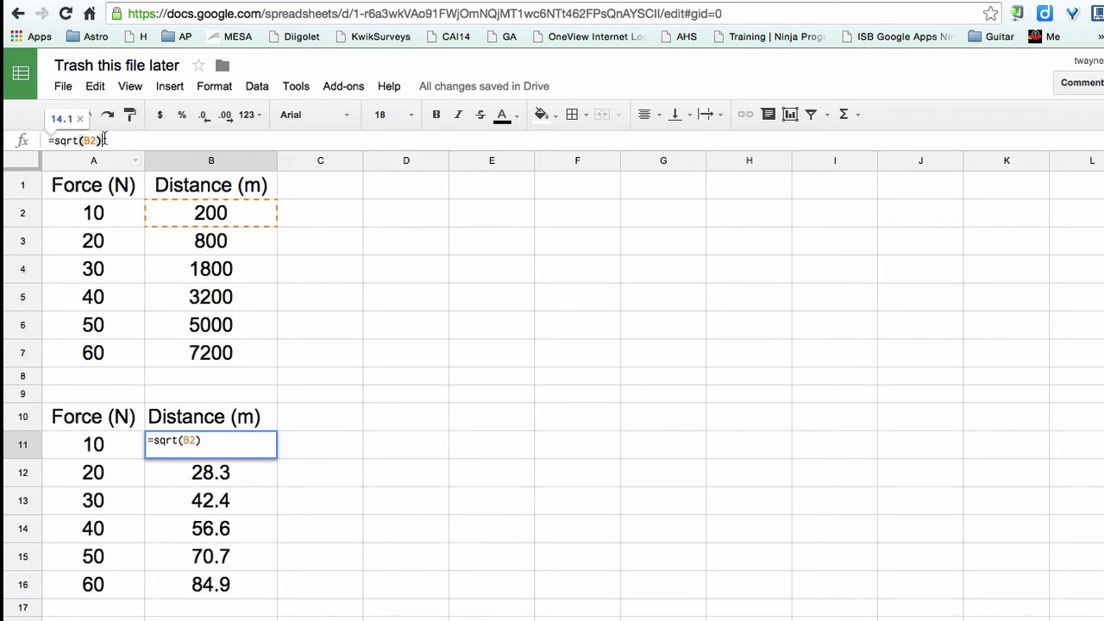
{"action": "left_click_drag", "start_coordinate": [105, 141], "coordinate": [55, 145]}
{"action": "key", "text": "BackSpace"}
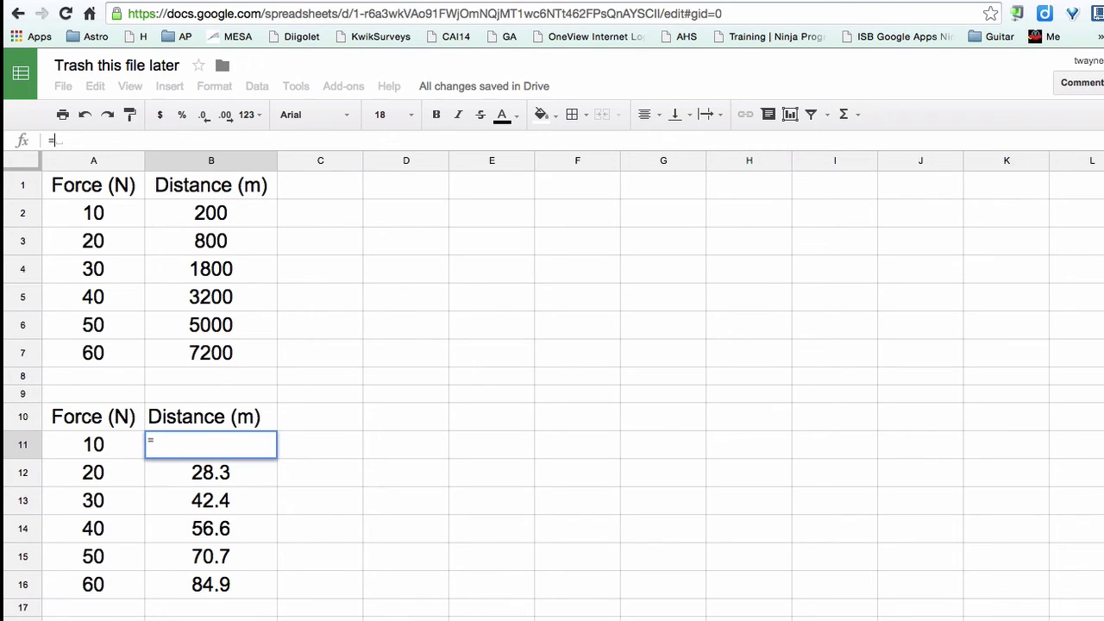
{"action": "left_click", "coordinate": [187, 213]}
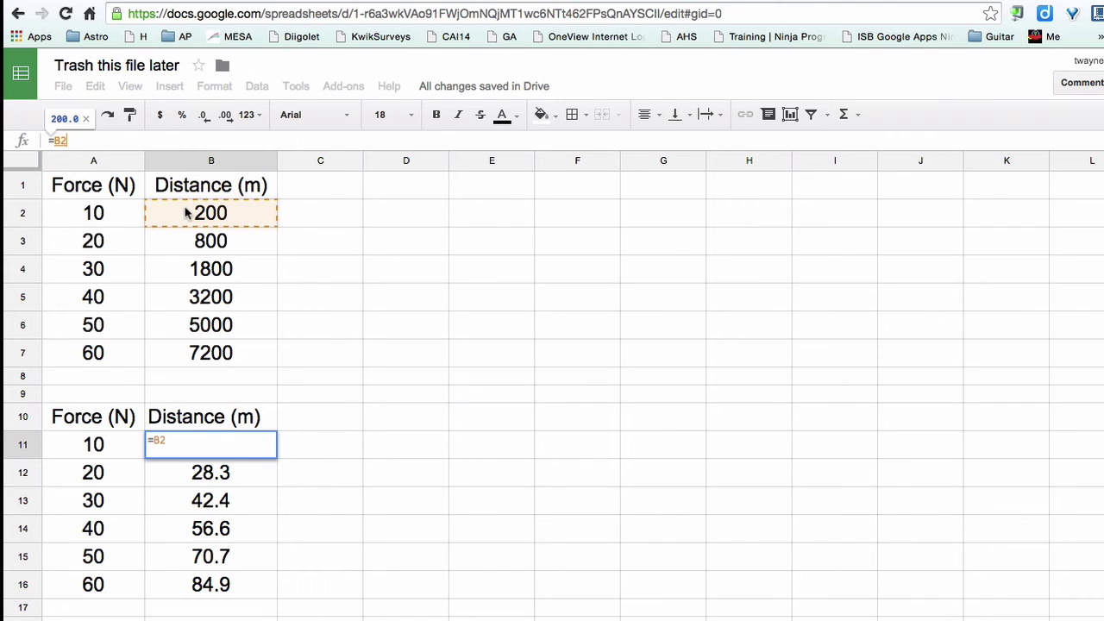
{"action": "type", "text": "^2"}
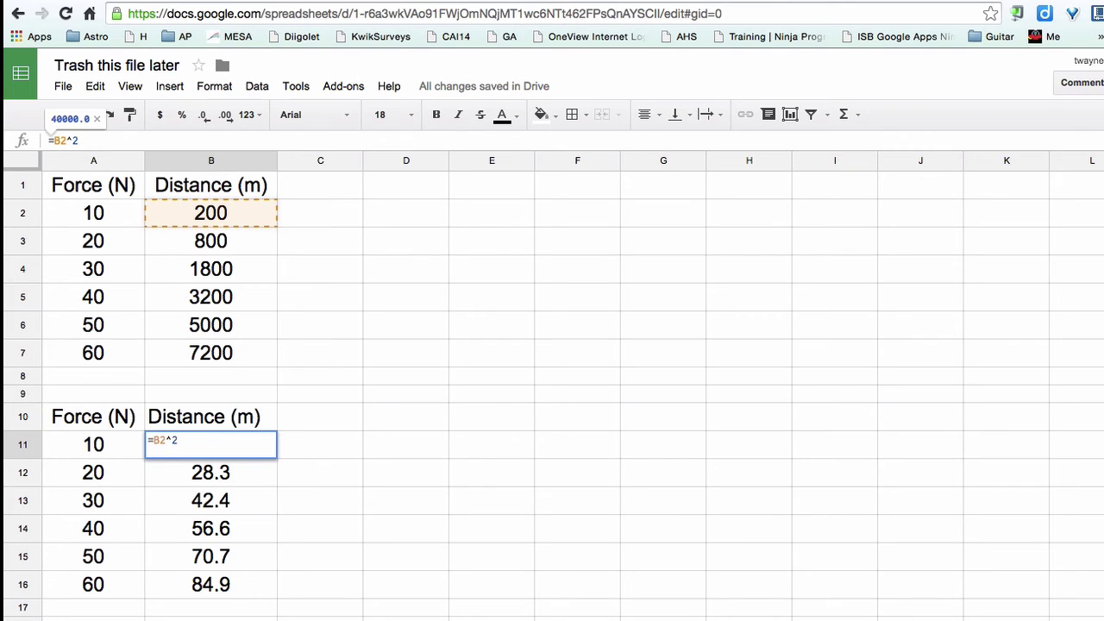
{"action": "key", "text": "Return"}
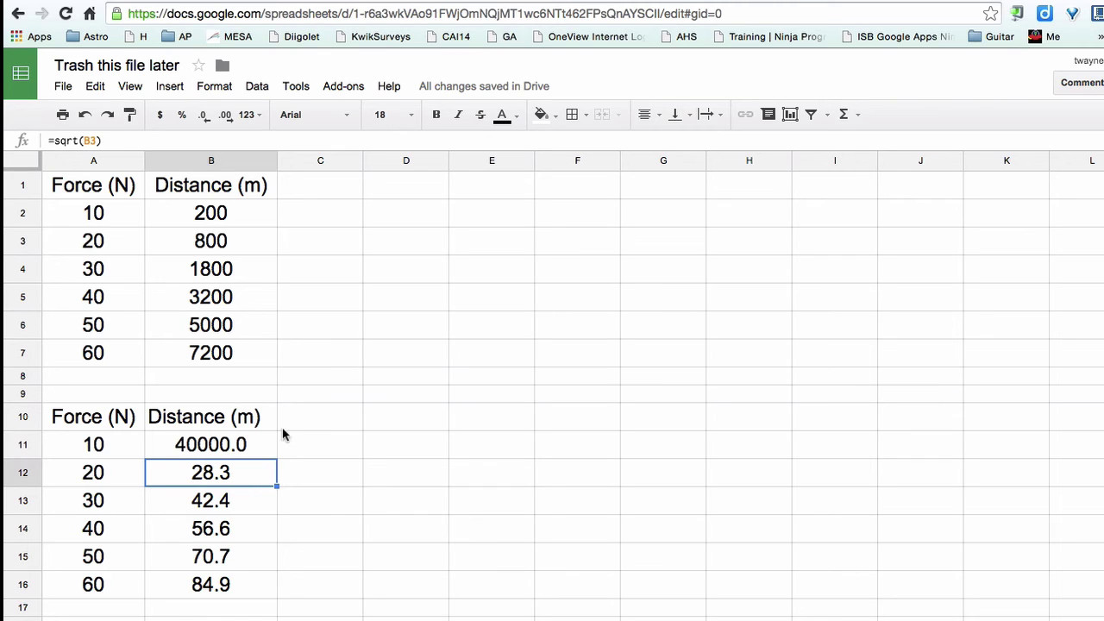
{"action": "left_click", "coordinate": [241, 444]}
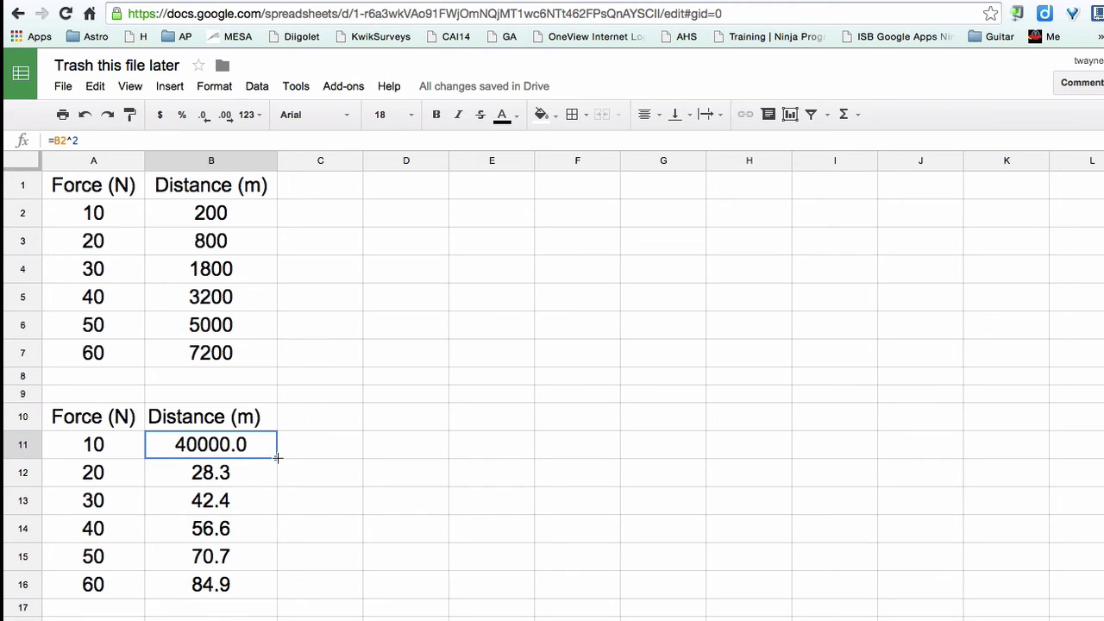
{"action": "left_click_drag", "start_coordinate": [276, 458], "coordinate": [269, 579]}
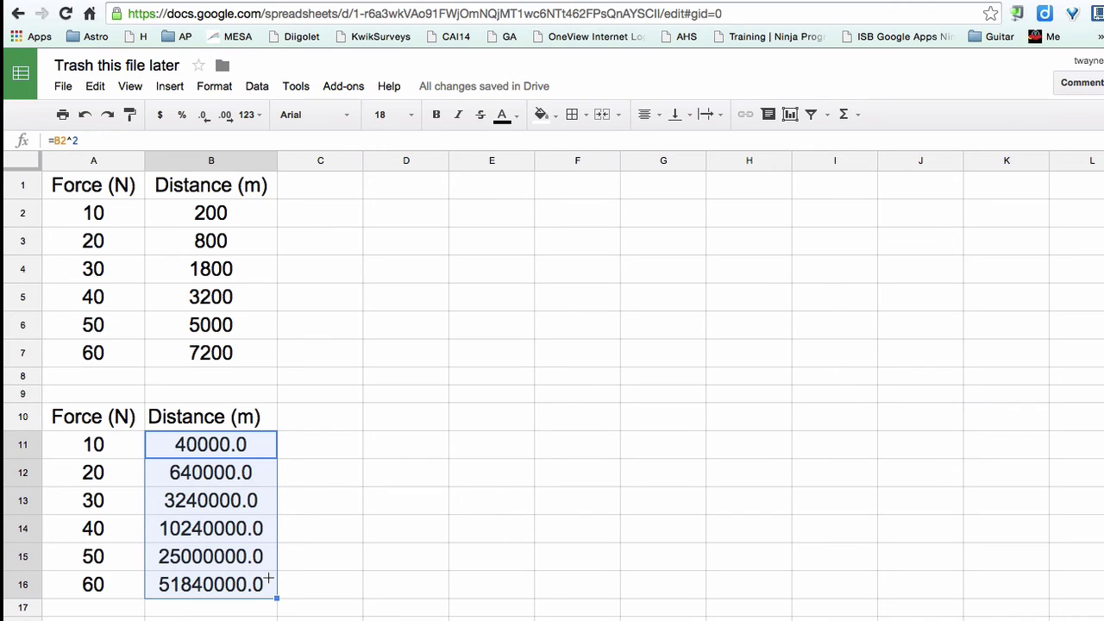
Replace the formula in B11 with =1/B2 to calculate the reciprocal of the first distance.
{"action": "left_click", "coordinate": [229, 448]}
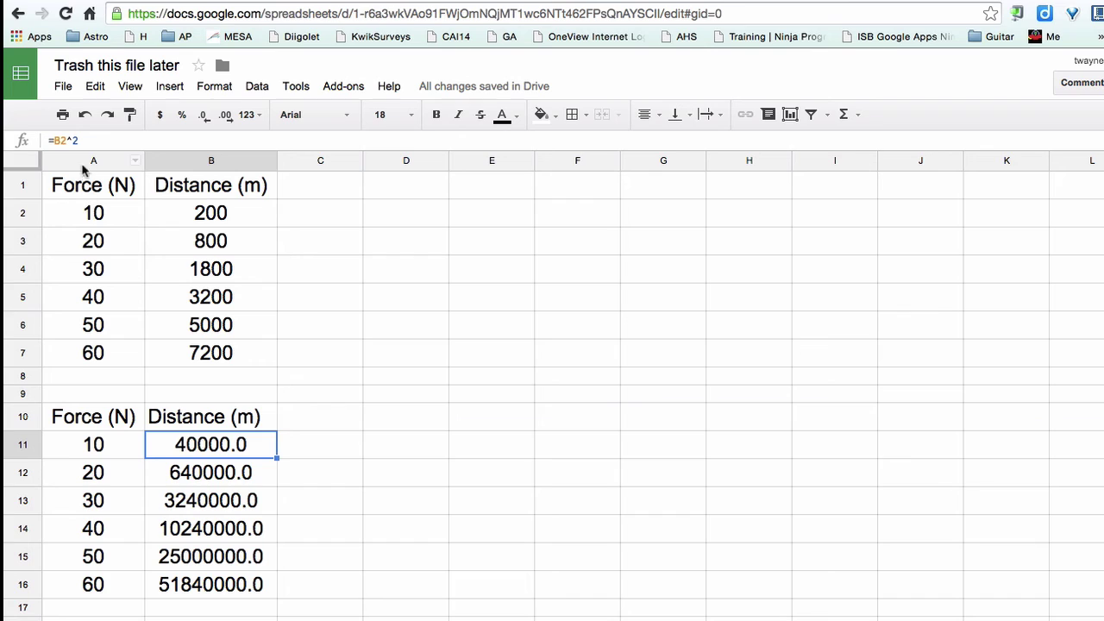
{"action": "left_click_drag", "start_coordinate": [84, 142], "coordinate": [52, 144]}
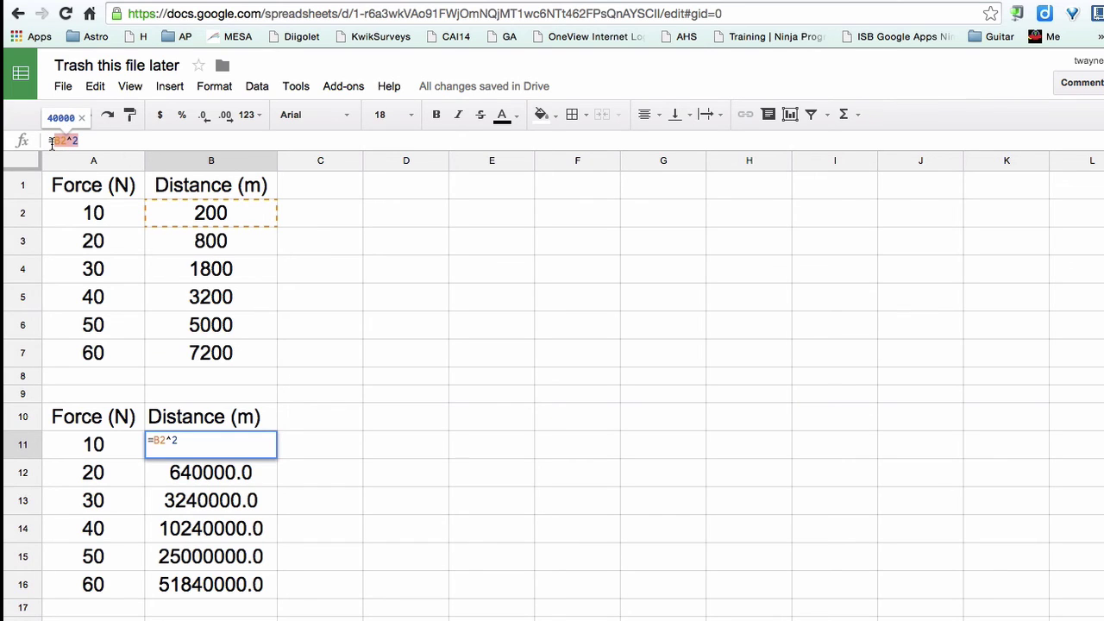
{"action": "type", "text": "1/"}
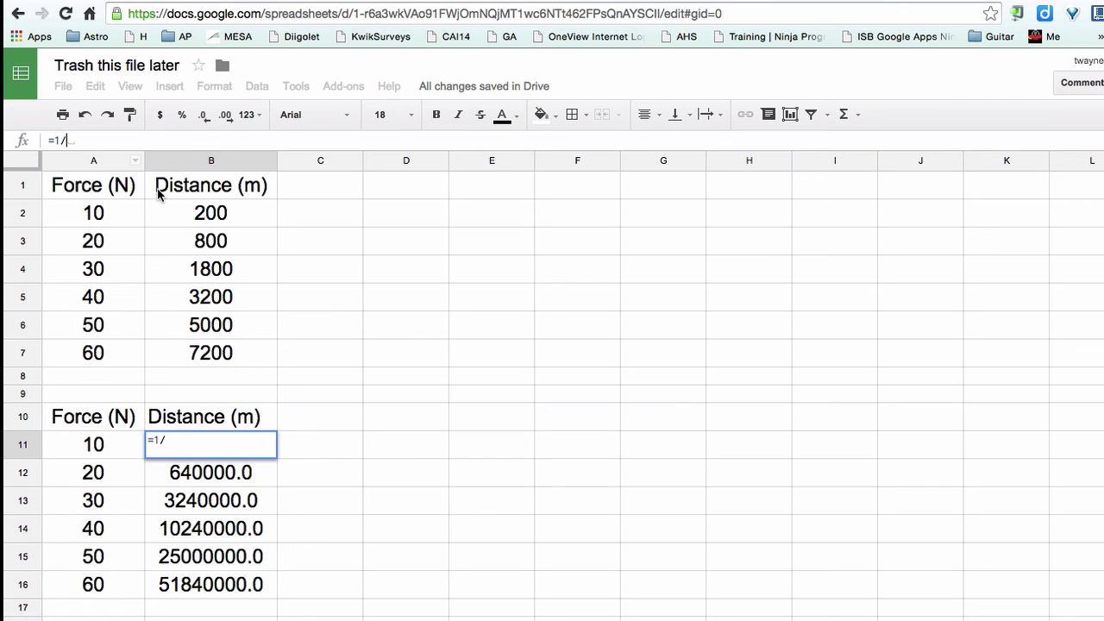
{"action": "left_click", "coordinate": [173, 210]}
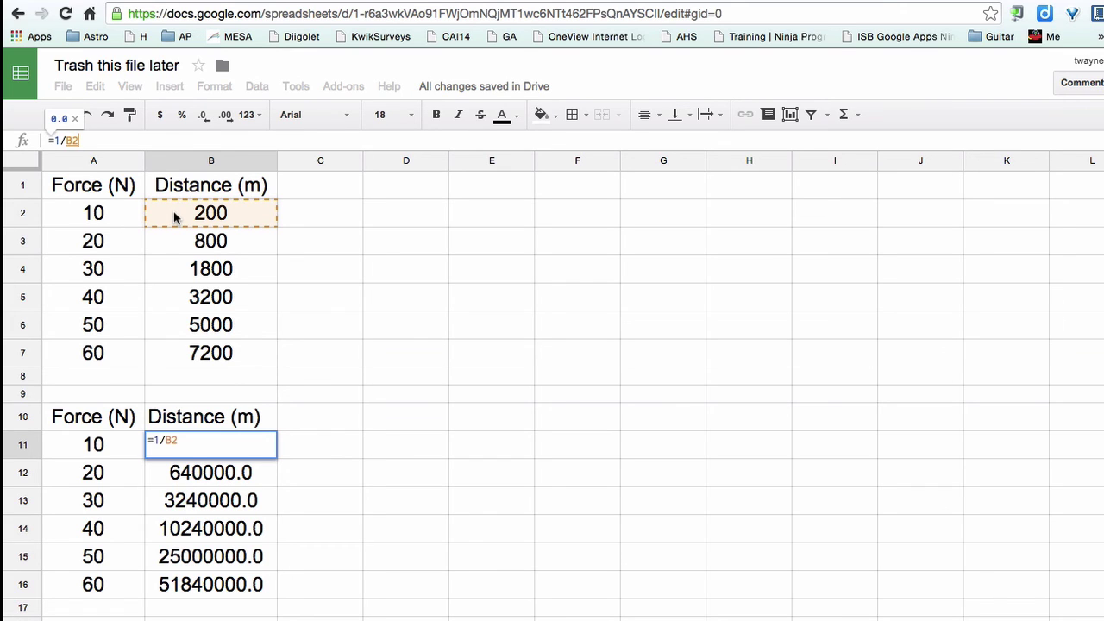
{"action": "key", "text": "Return"}
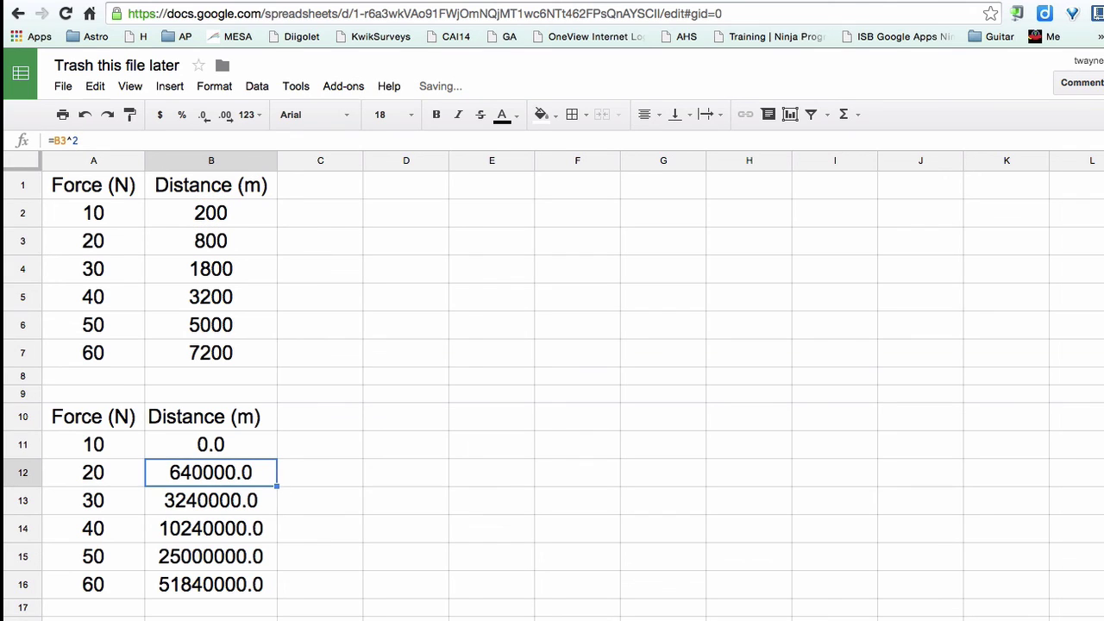
Format the reciprocal in B11 to six decimal places and fill its formula down through B16.
{"action": "left_click", "coordinate": [210, 444]}
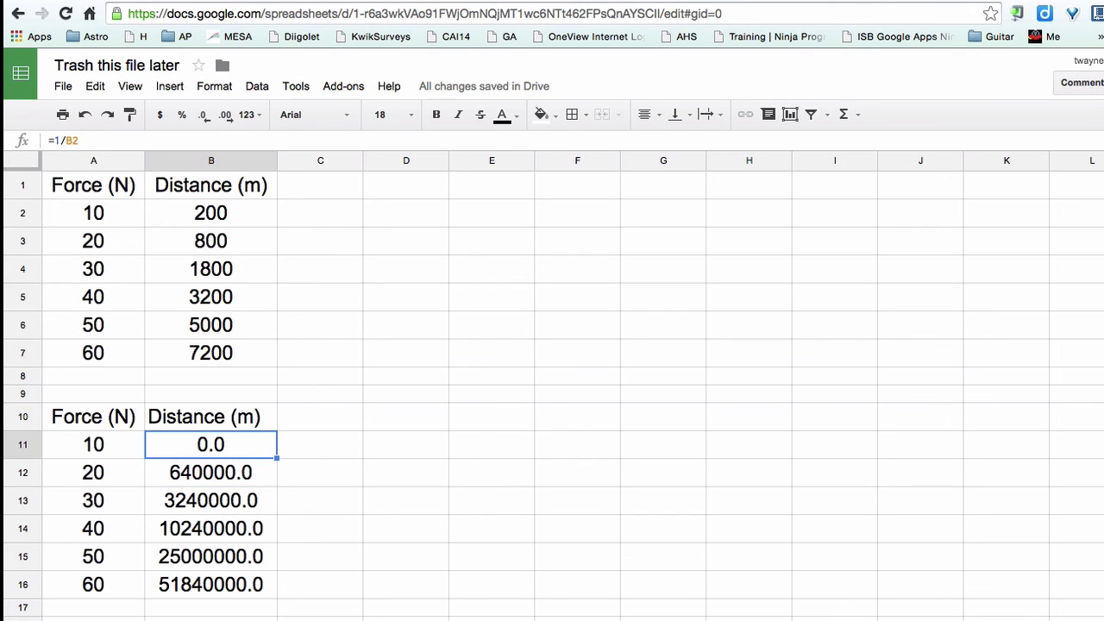
{"action": "left_click", "coordinate": [226, 116]}
{"action": "left_click", "coordinate": [226, 115]}
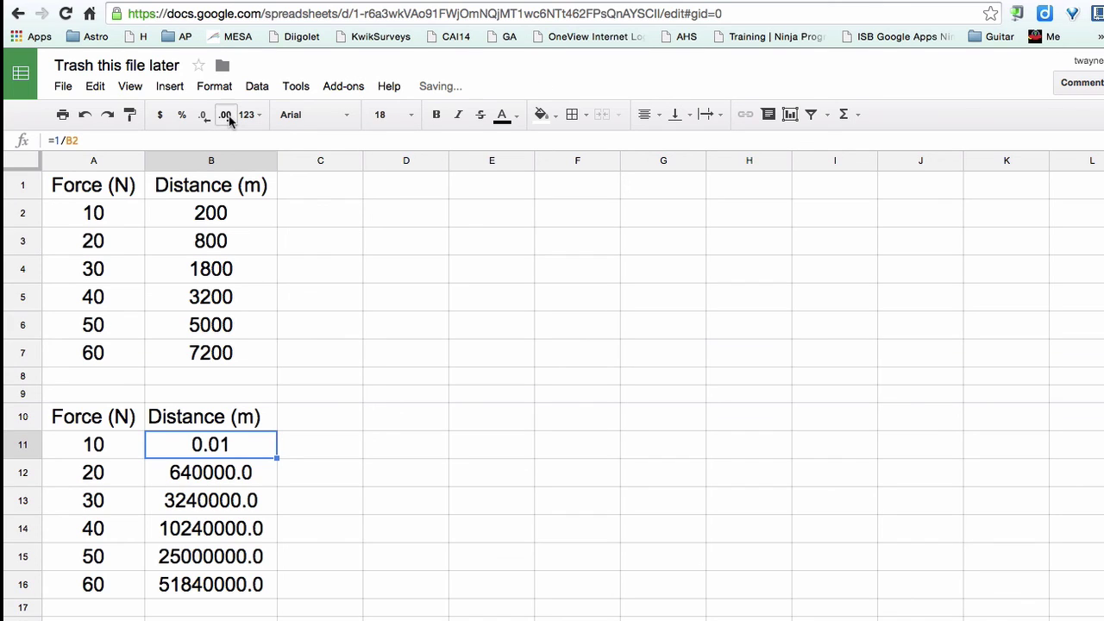
{"action": "left_click", "coordinate": [226, 116]}
{"action": "left_click", "coordinate": [229, 118]}
{"action": "left_click", "coordinate": [229, 118]}
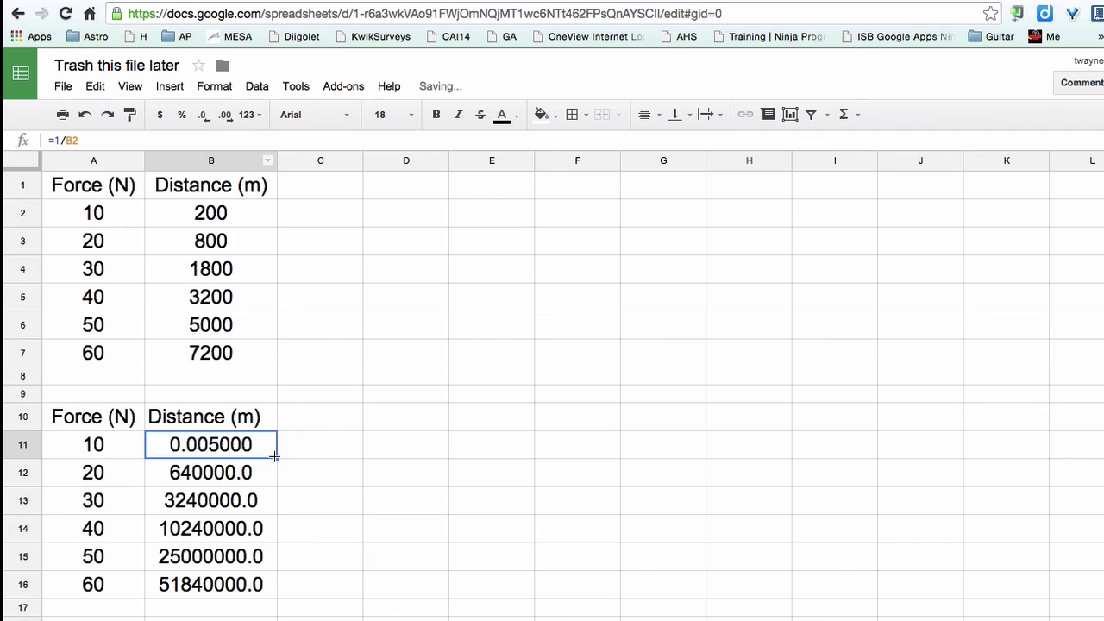
{"action": "left_click_drag", "start_coordinate": [274, 456], "coordinate": [261, 583]}
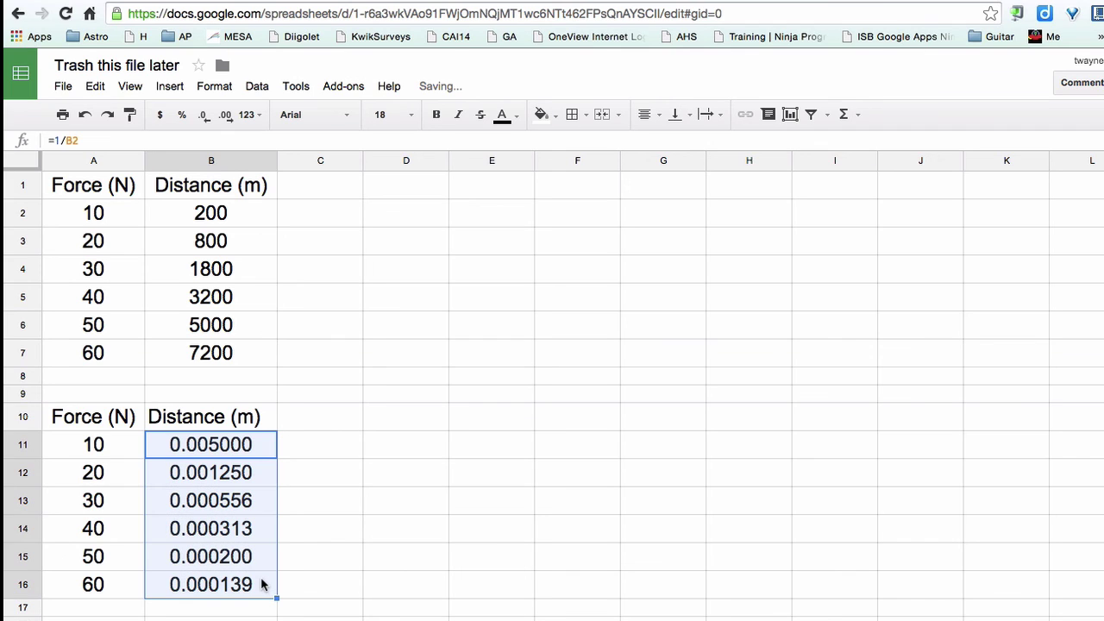